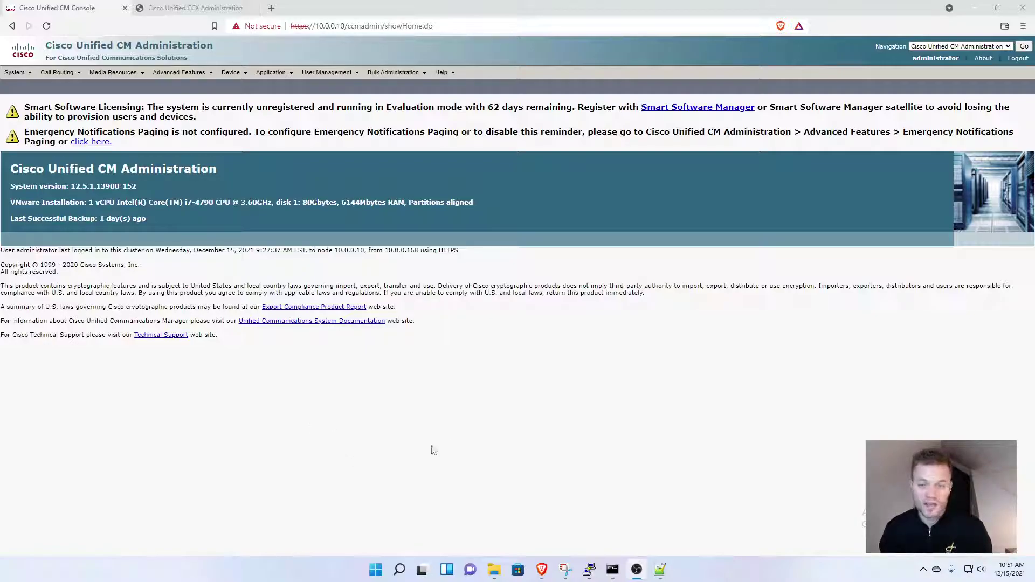
- Start a new end user record from the User Management > End User list
click(483, 405)
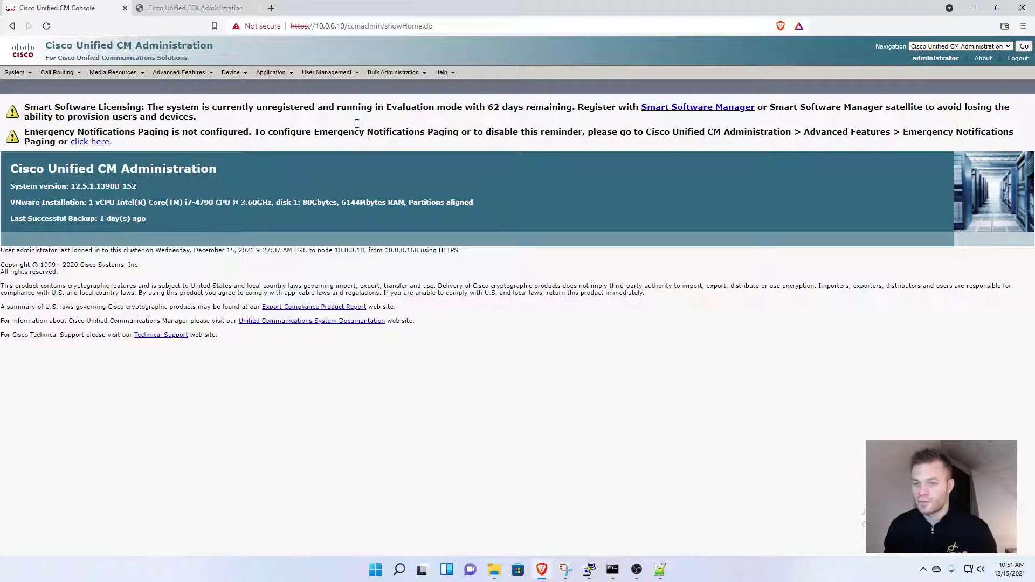
mouse_move(343, 76)
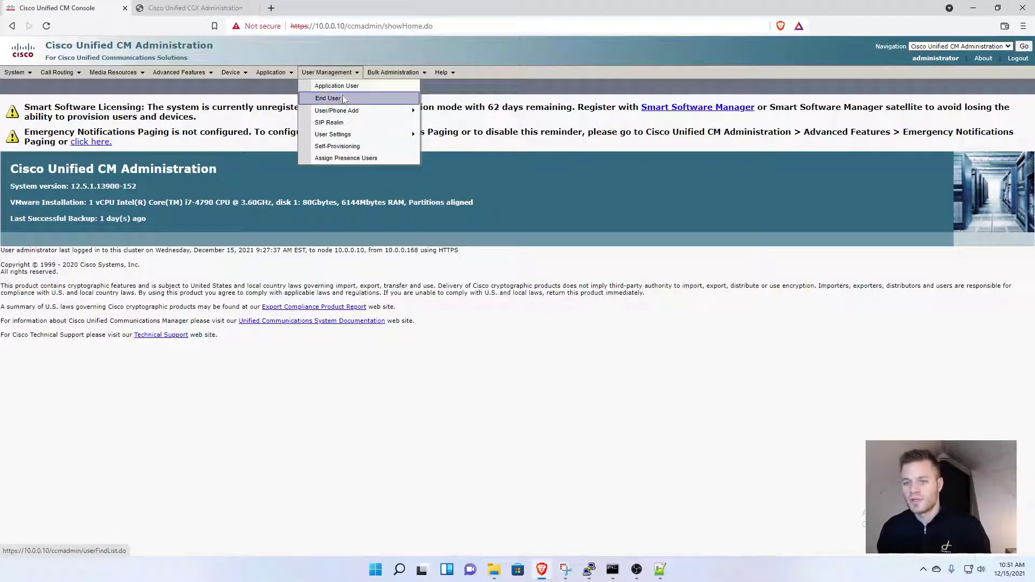
click(344, 99)
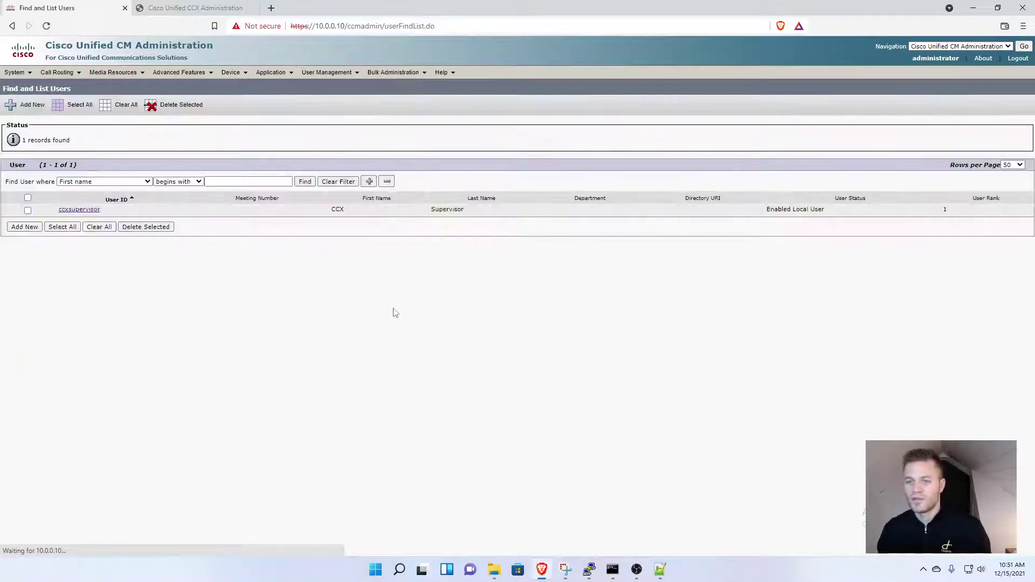
click(25, 227)
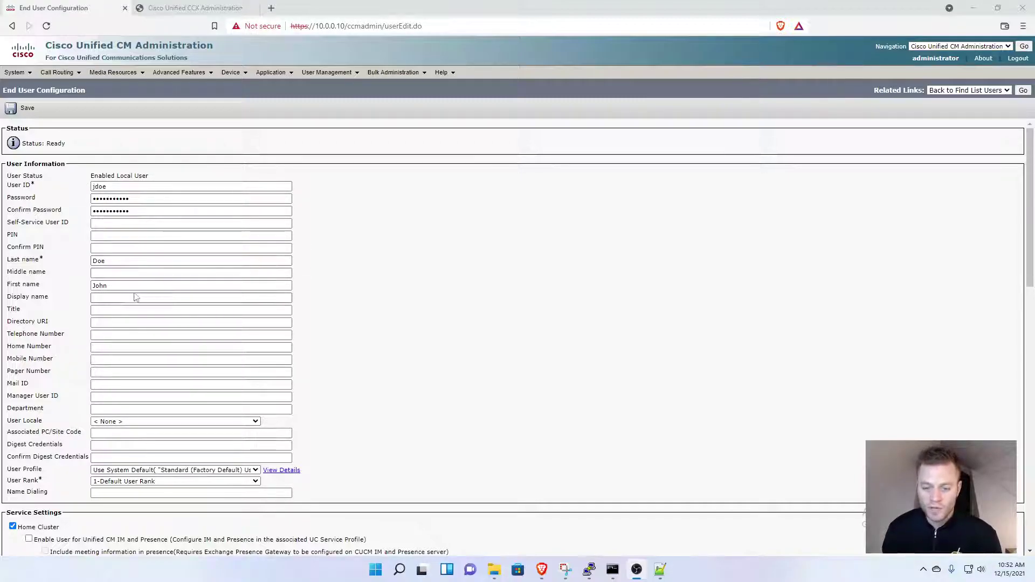
- Enable Unified CM IM and Presence and Mobility for the new user, then save it
scroll(447, 397, down, 2)
click(28, 431)
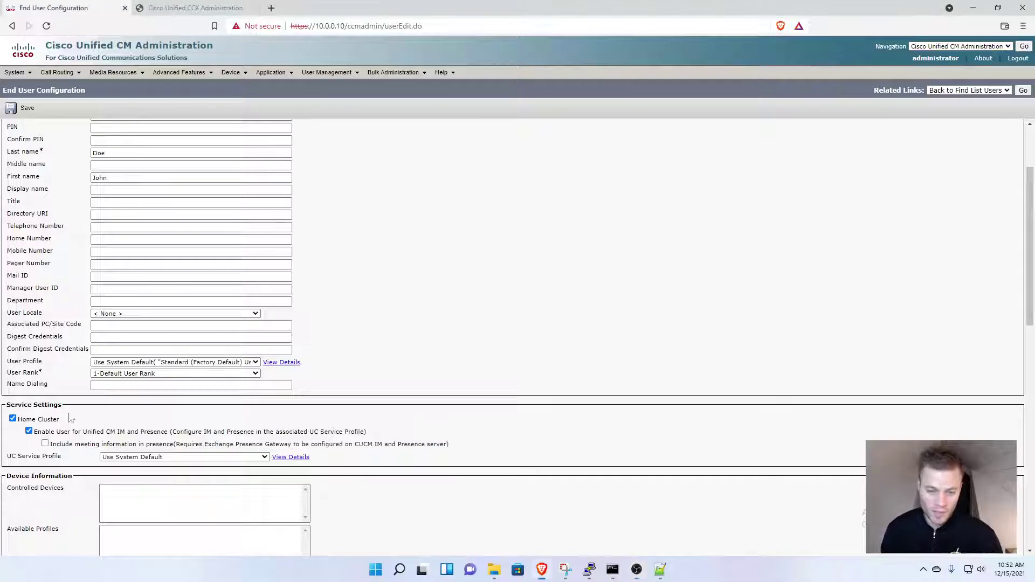
scroll(404, 362, down, 4)
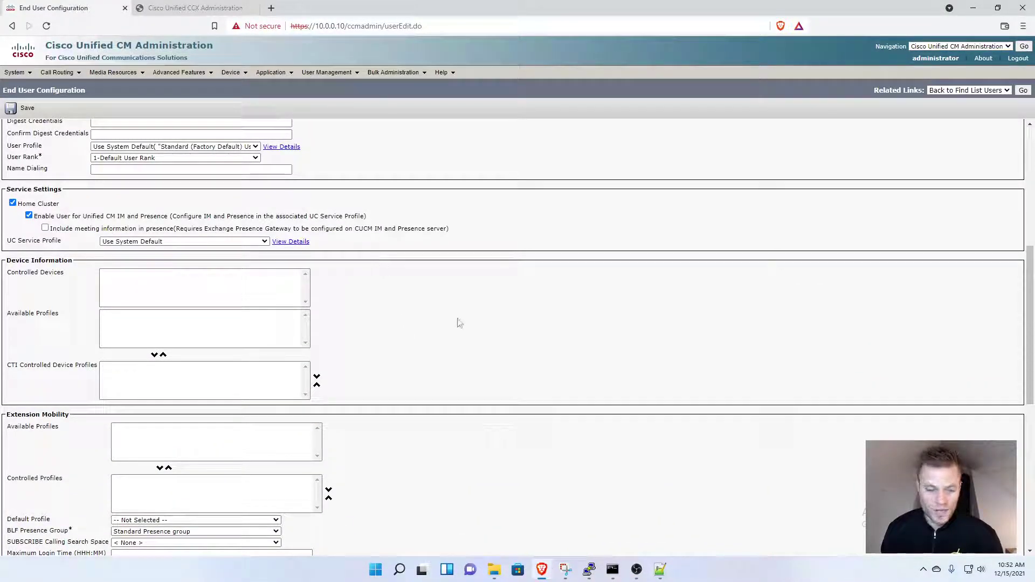
scroll(359, 278, down, 2)
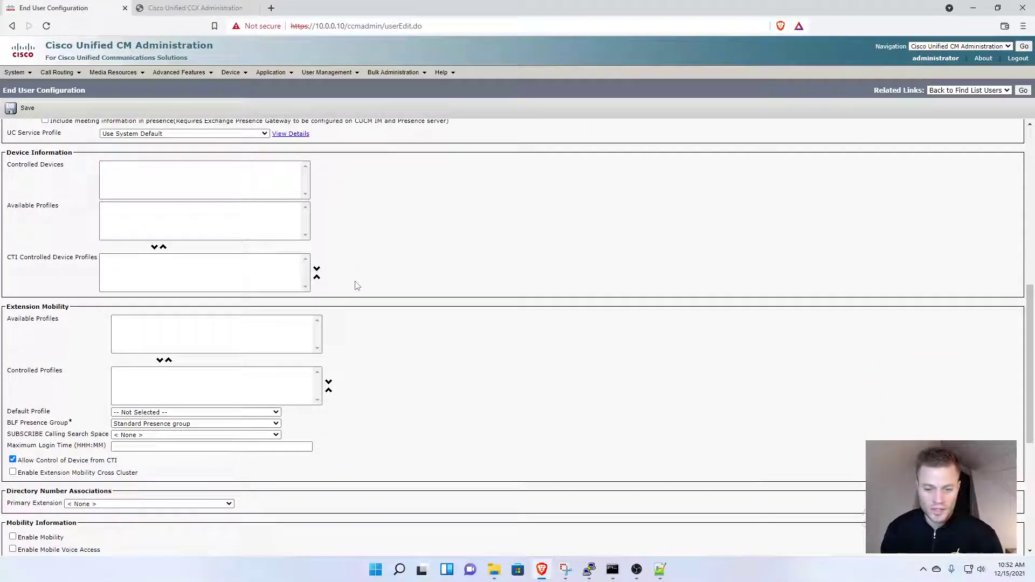
scroll(270, 374, down, 1)
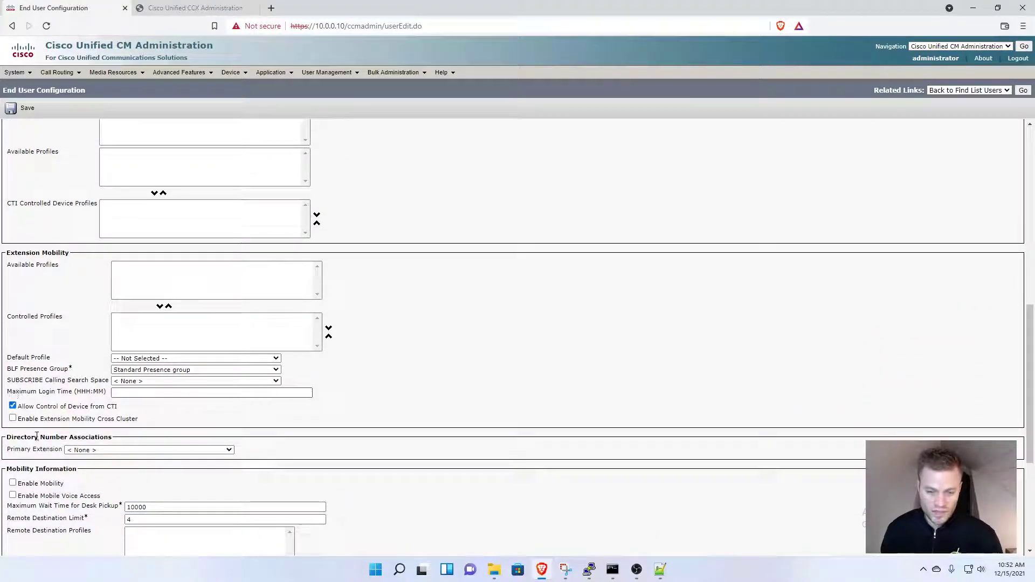
click(13, 483)
scroll(455, 432, down, 4)
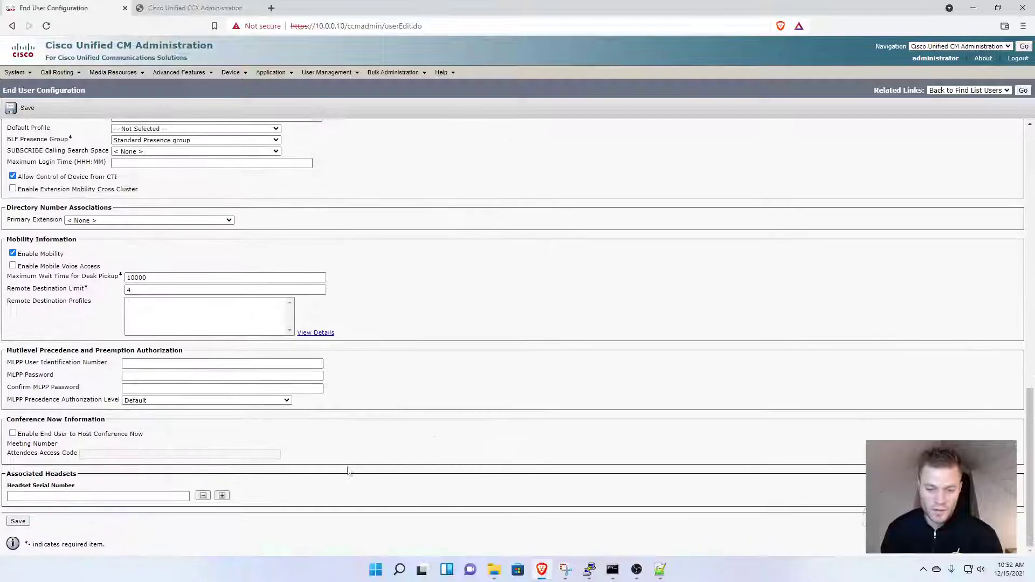
click(18, 521)
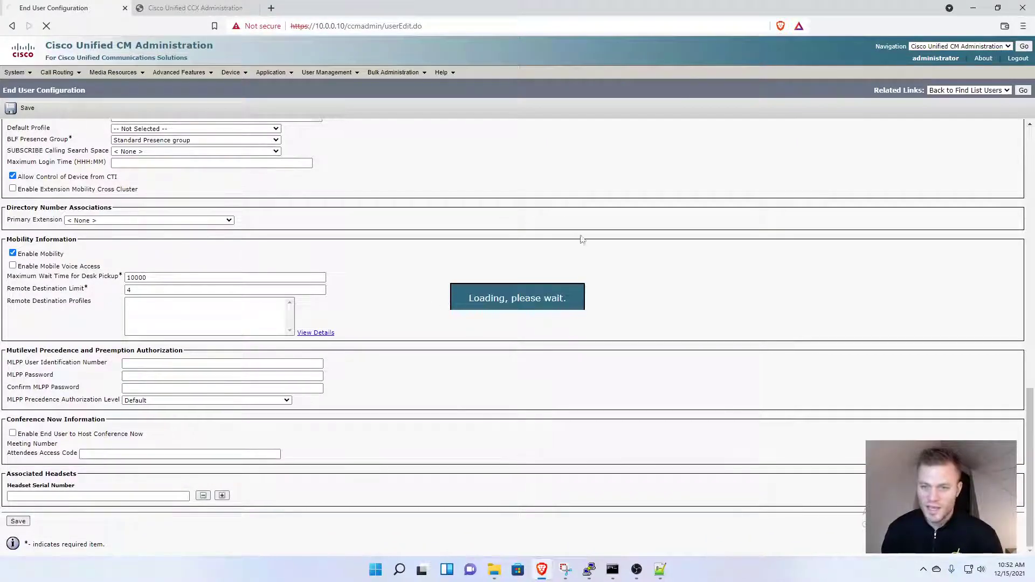
- Add the user to the Standard CCM End Users and Standard CTI Enabled groups, then save
scroll(607, 208, down, 2)
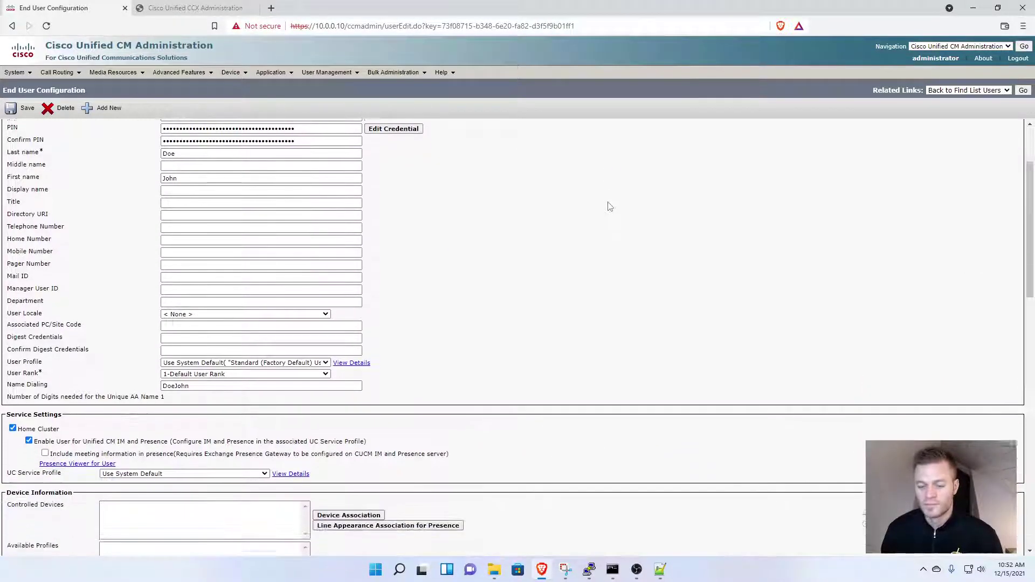
scroll(609, 206, down, 14)
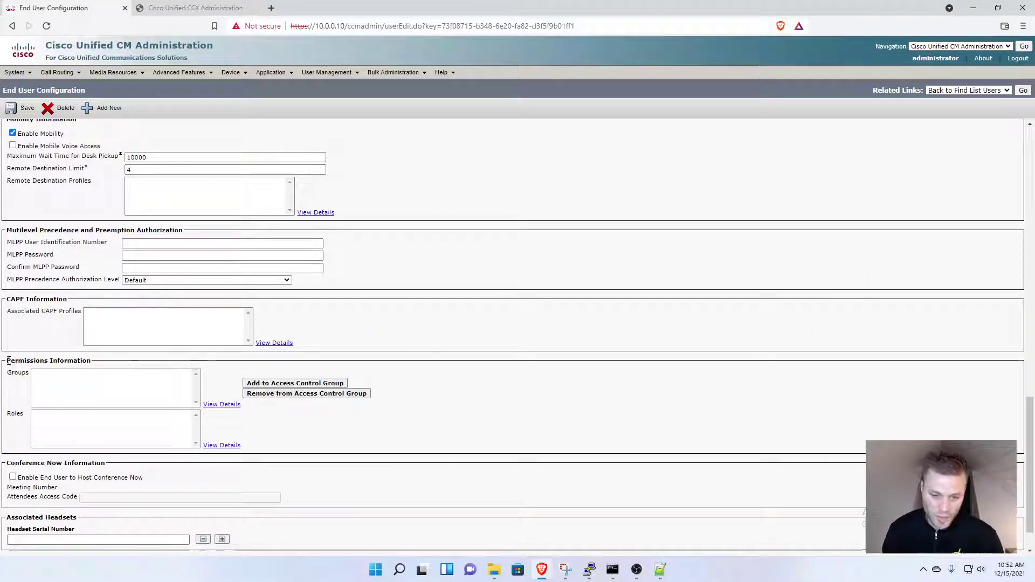
drag(8, 360, 88, 361)
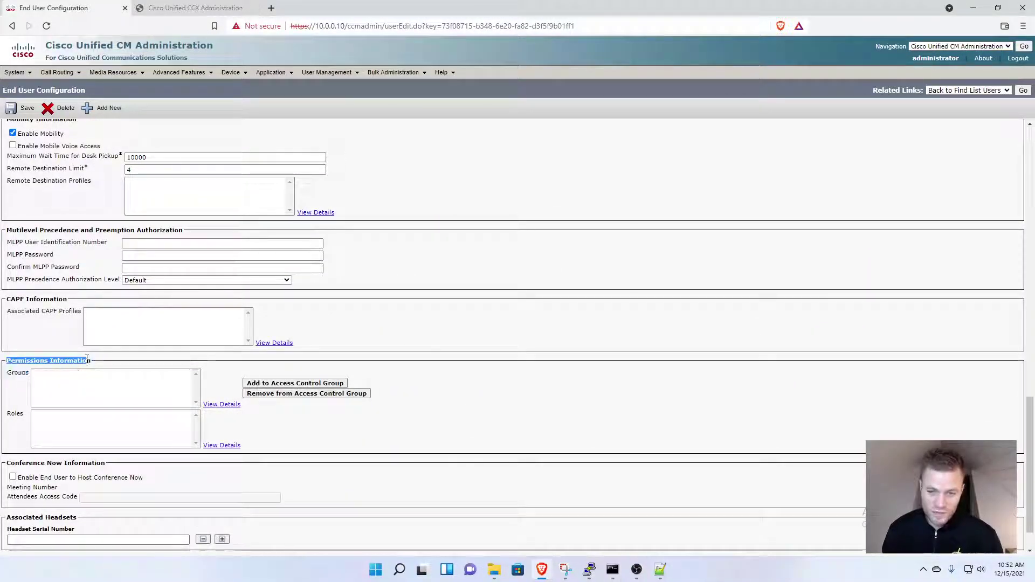
click(287, 383)
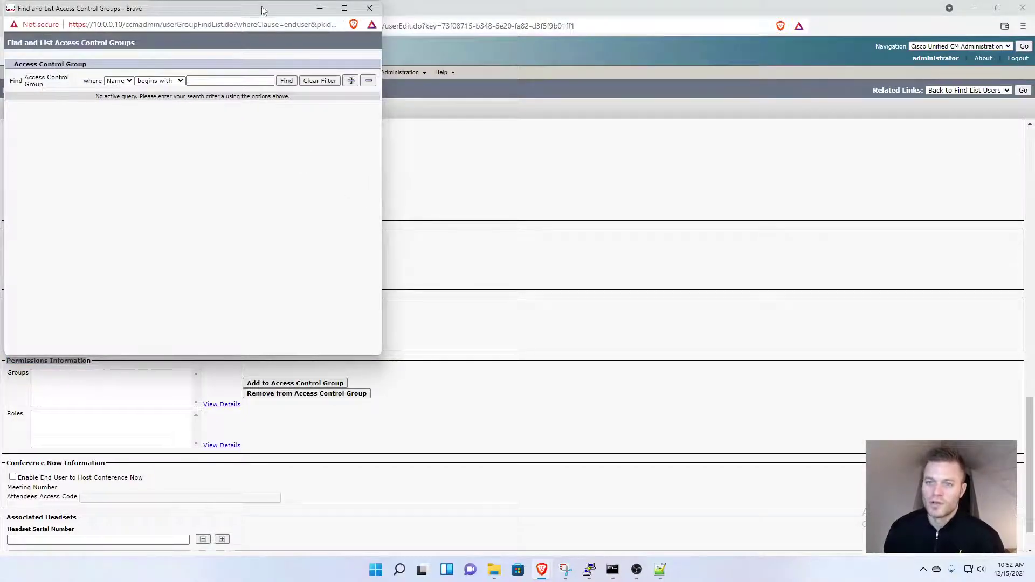
drag(263, 10, 346, 60)
click(369, 130)
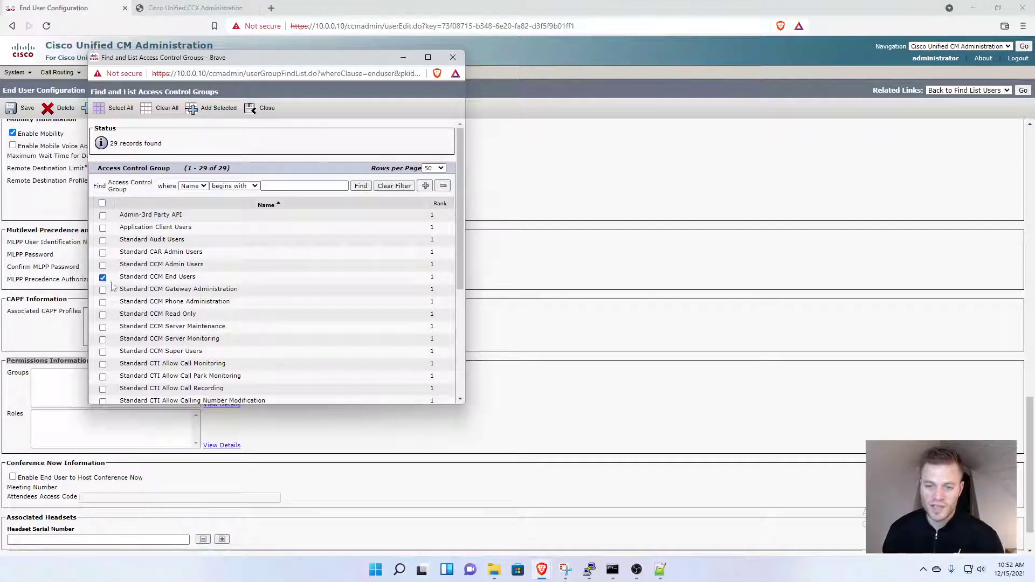
scroll(275, 296, down, 4)
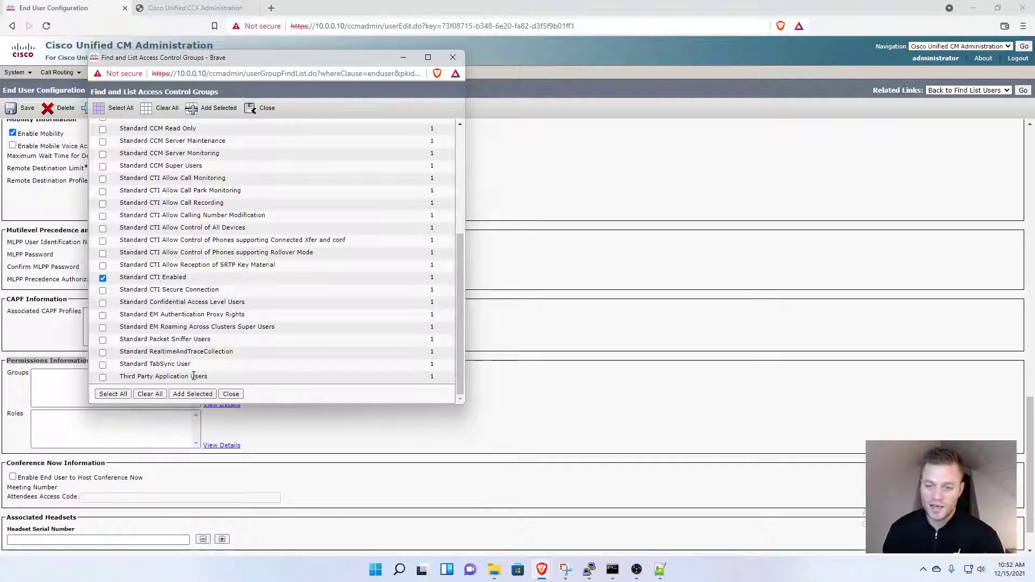
click(193, 394)
scroll(454, 422, down, 1)
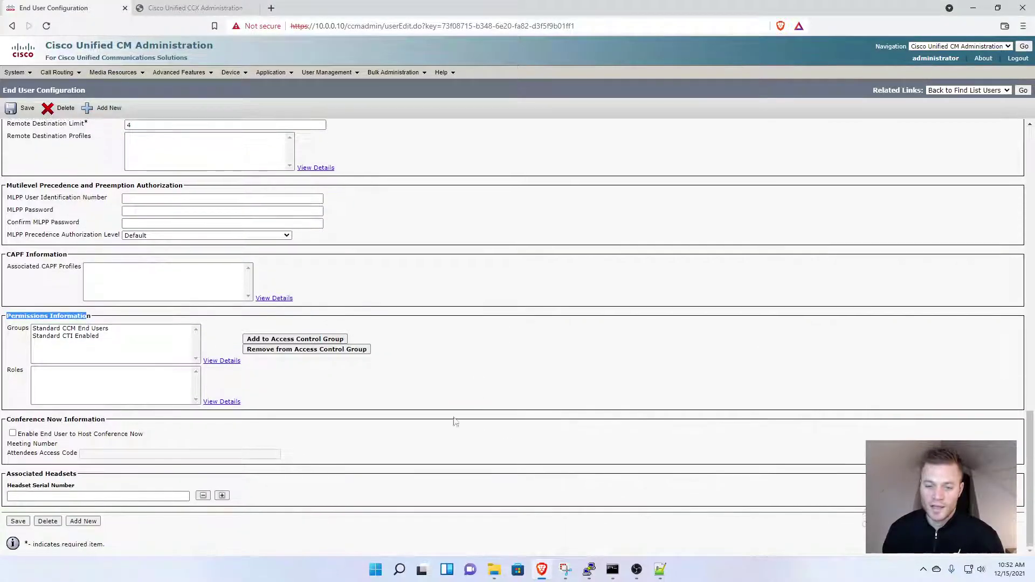
click(17, 520)
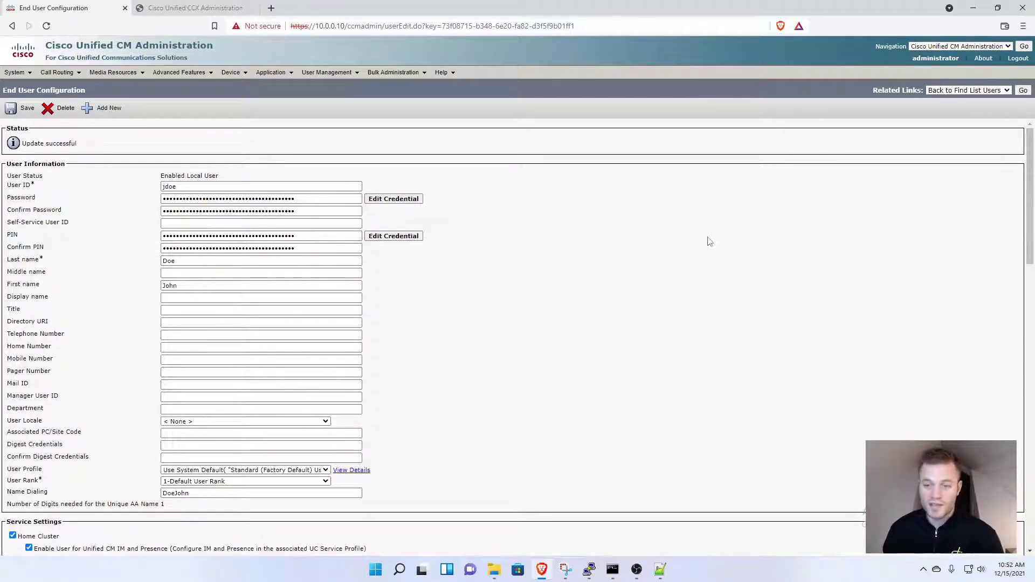
- Associate phone SEP006440B50C37 with the agent, then go back to the user's configuration
scroll(689, 283, down, 5)
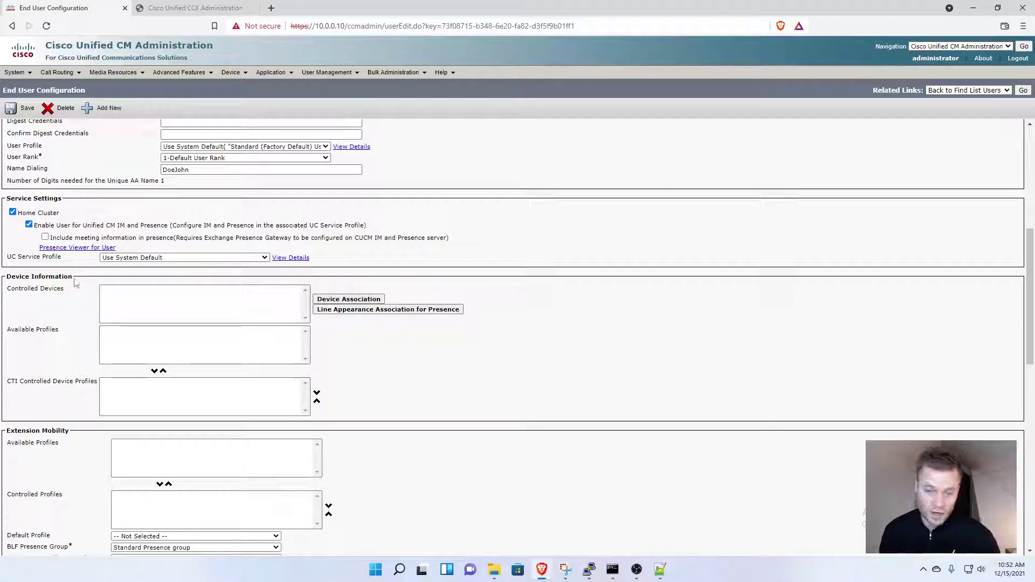
drag(72, 276, 6, 276)
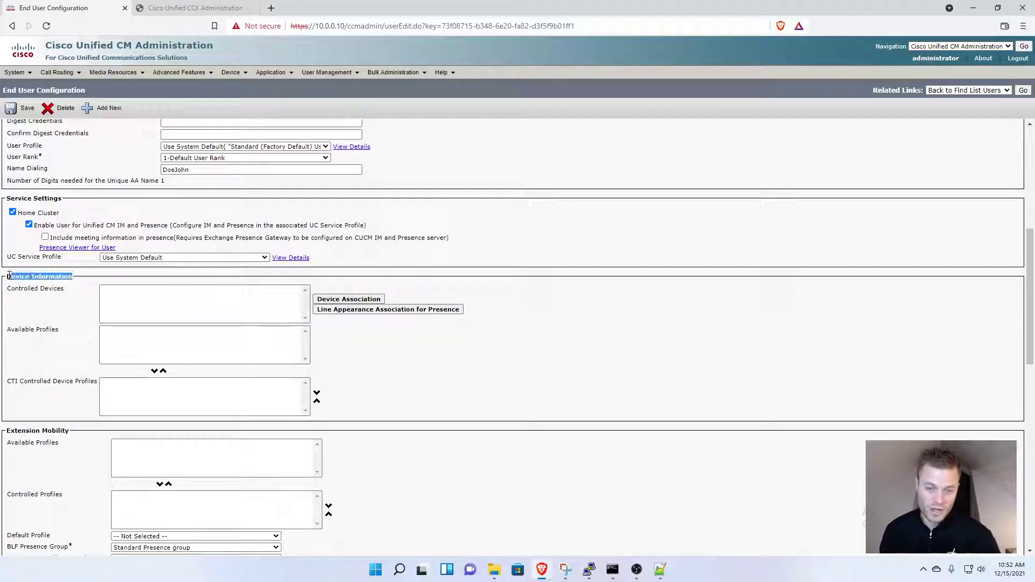
click(364, 299)
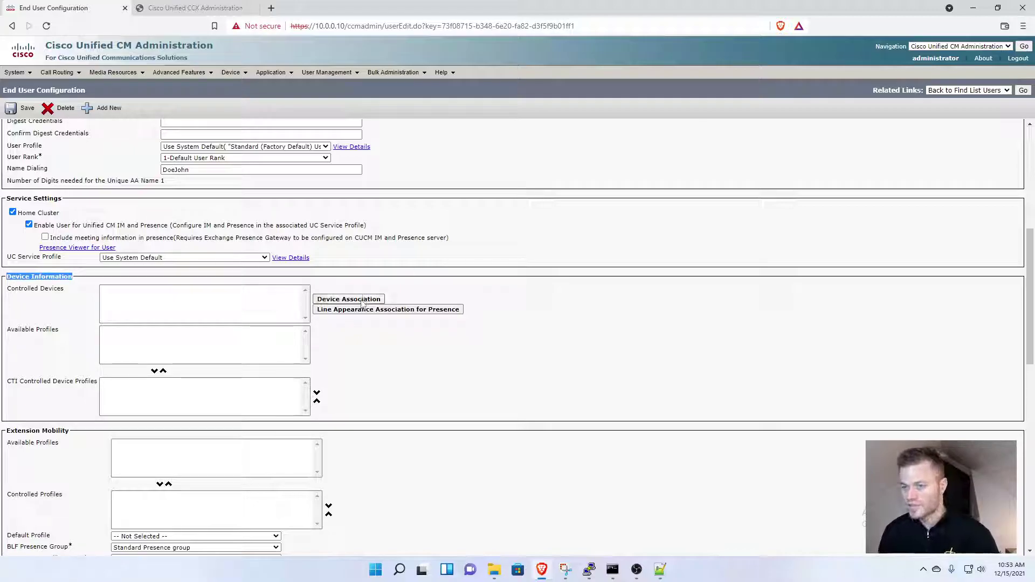
click(336, 129)
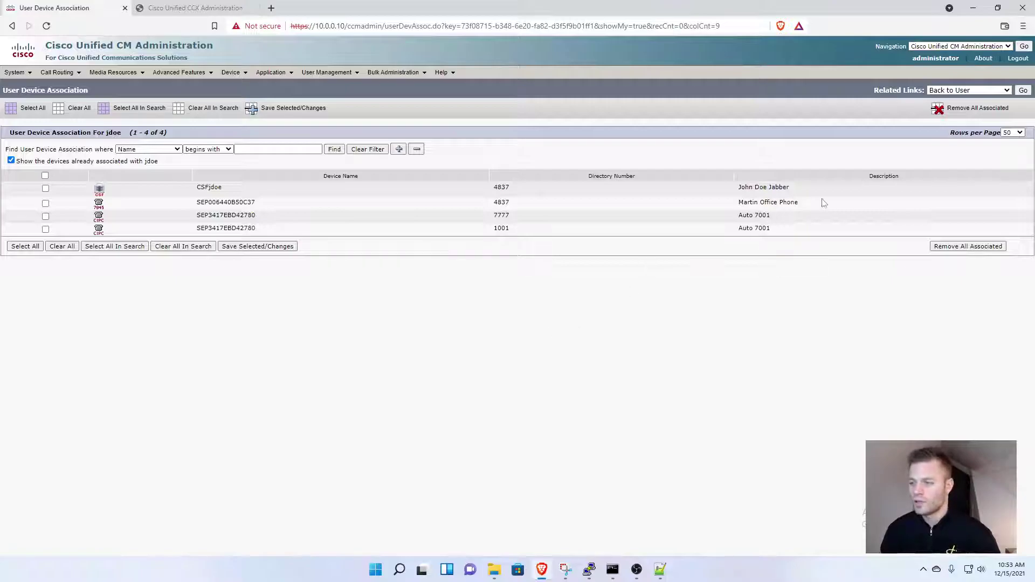
drag(823, 202, 59, 205)
click(189, 317)
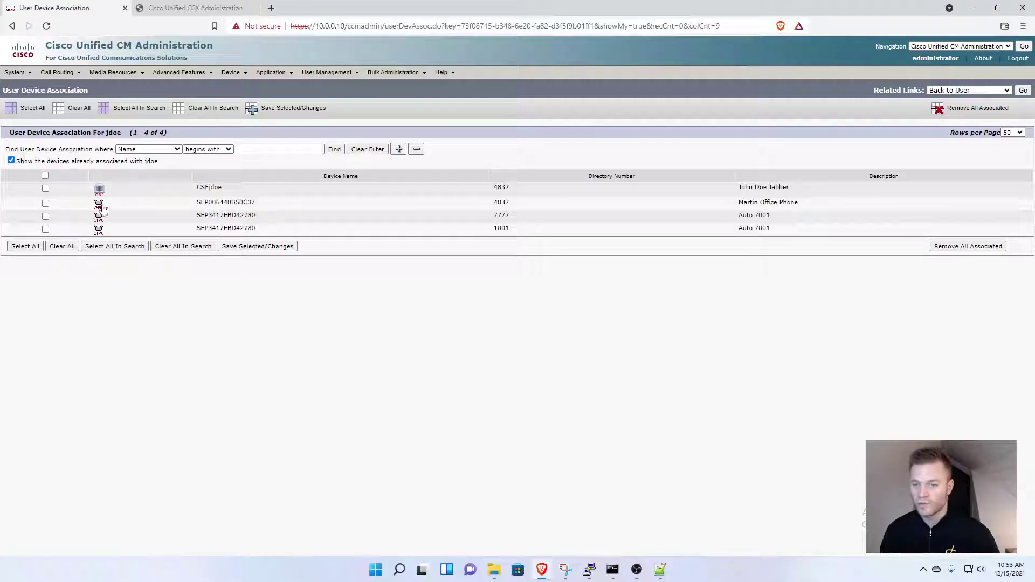
click(45, 203)
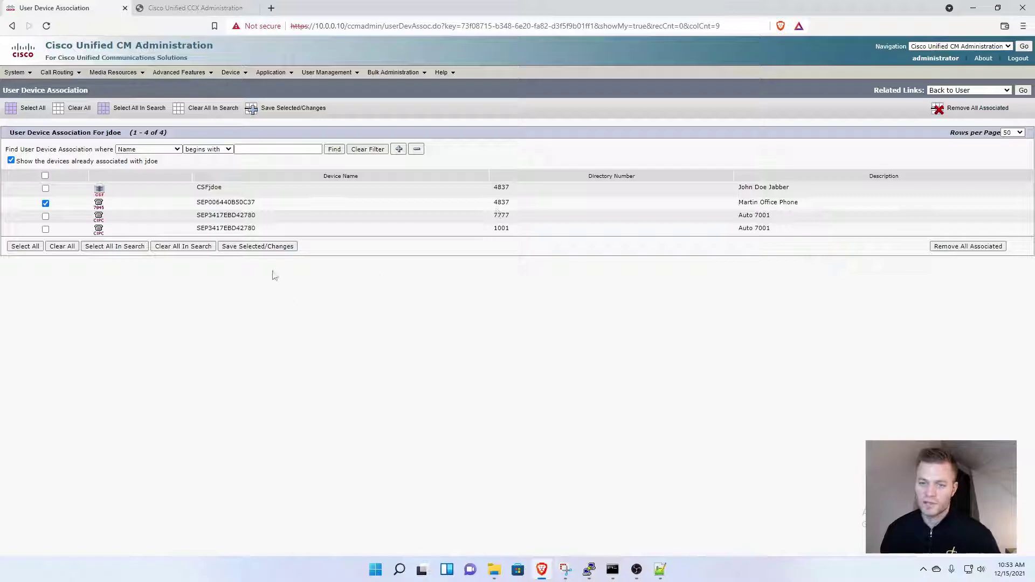
click(277, 248)
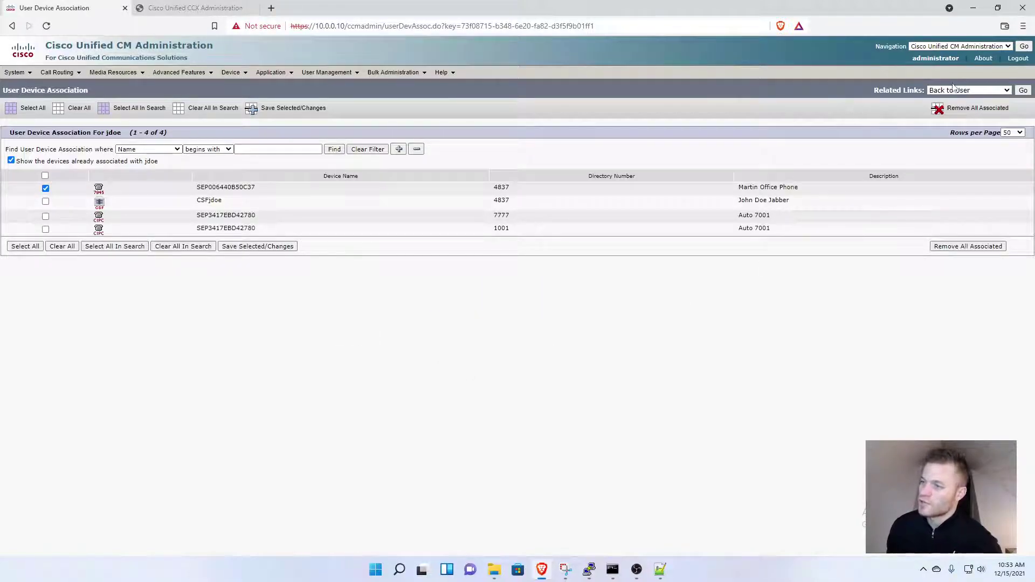
drag(873, 90, 923, 99)
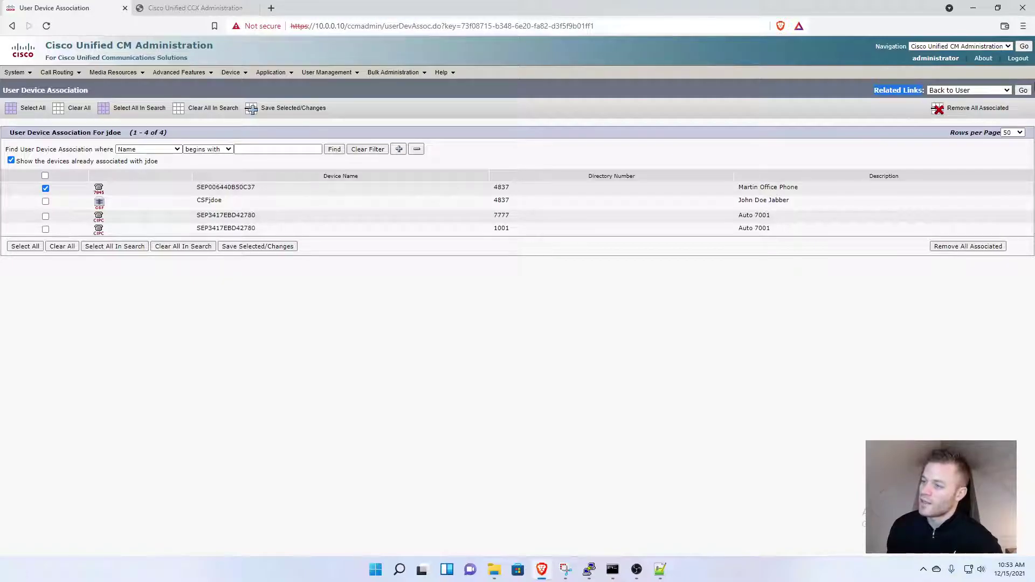
click(1022, 91)
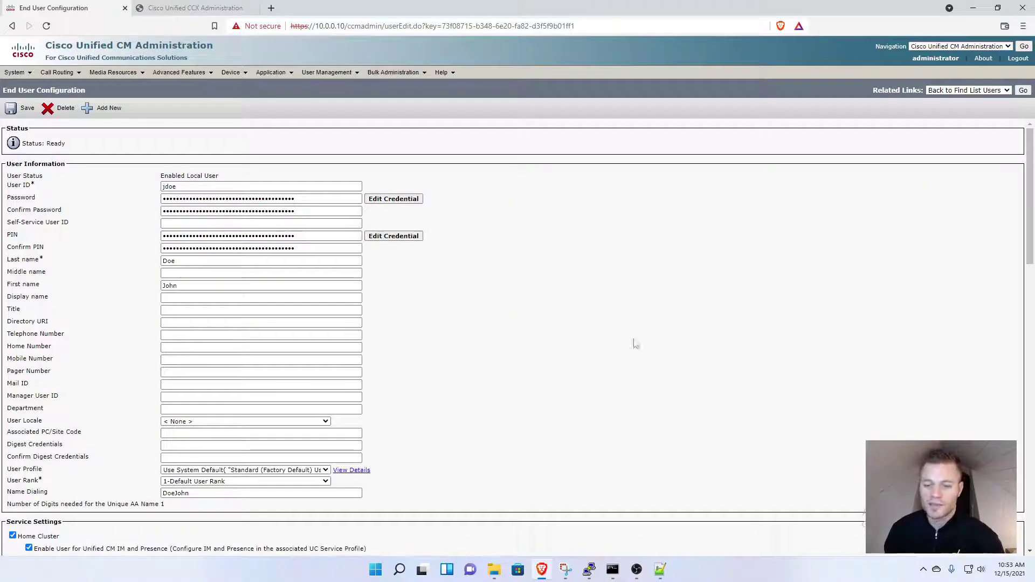
- Under Directory Number Associations, set the IPCC Extension to 4837 in Internal and save
scroll(616, 319, down, 4)
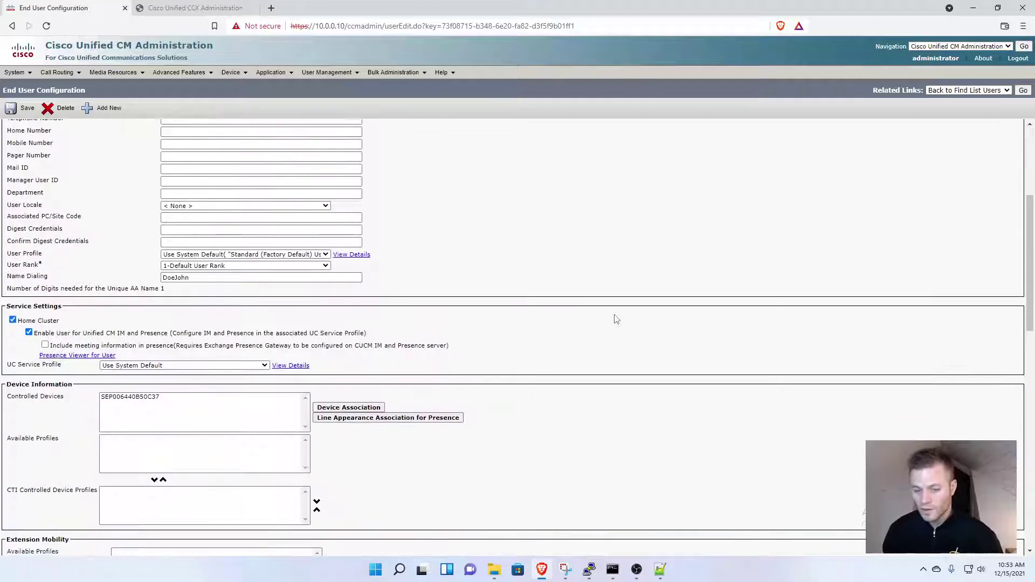
scroll(616, 319, down, 6)
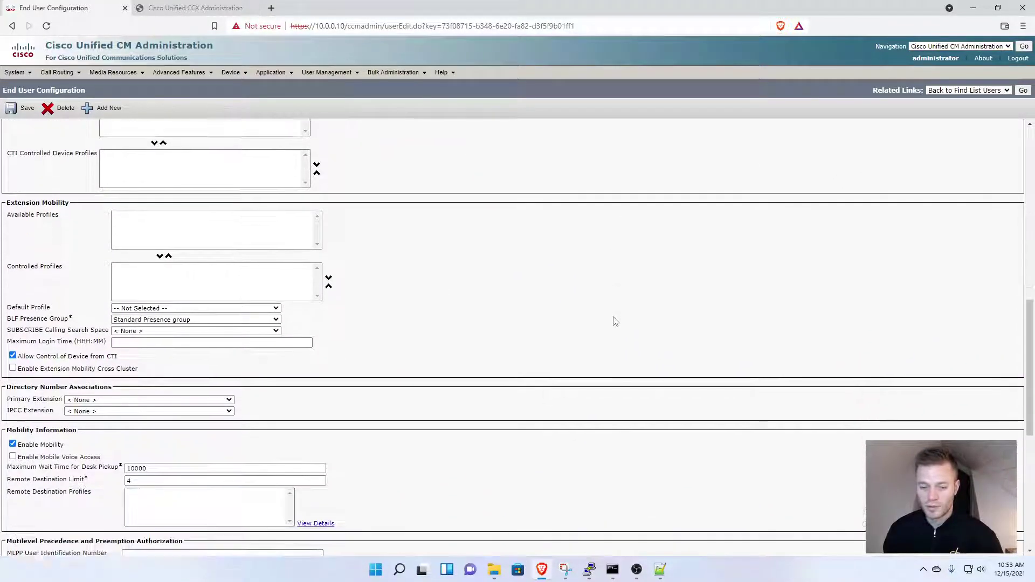
scroll(615, 319, down, 2)
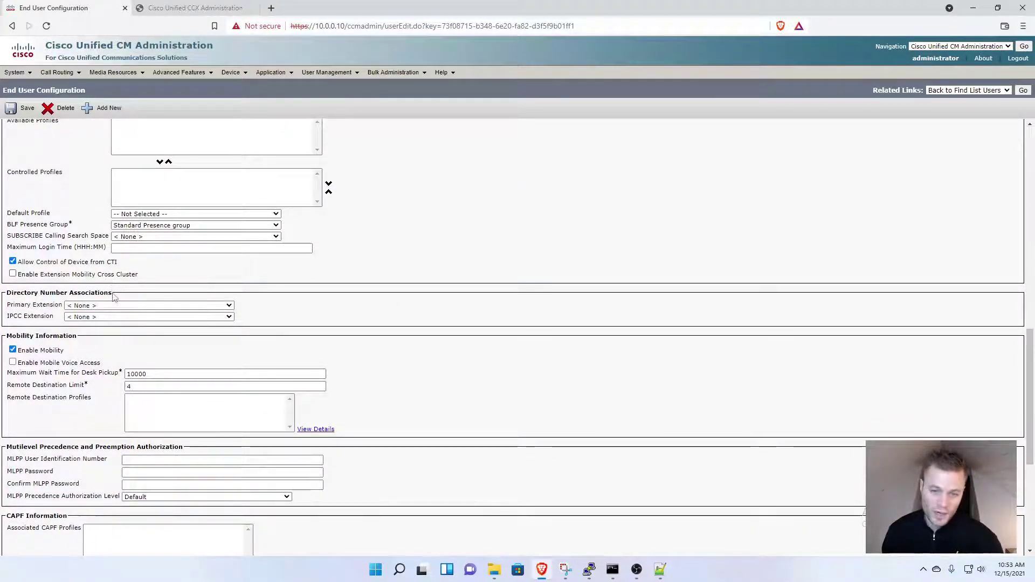
drag(113, 296, 7, 298)
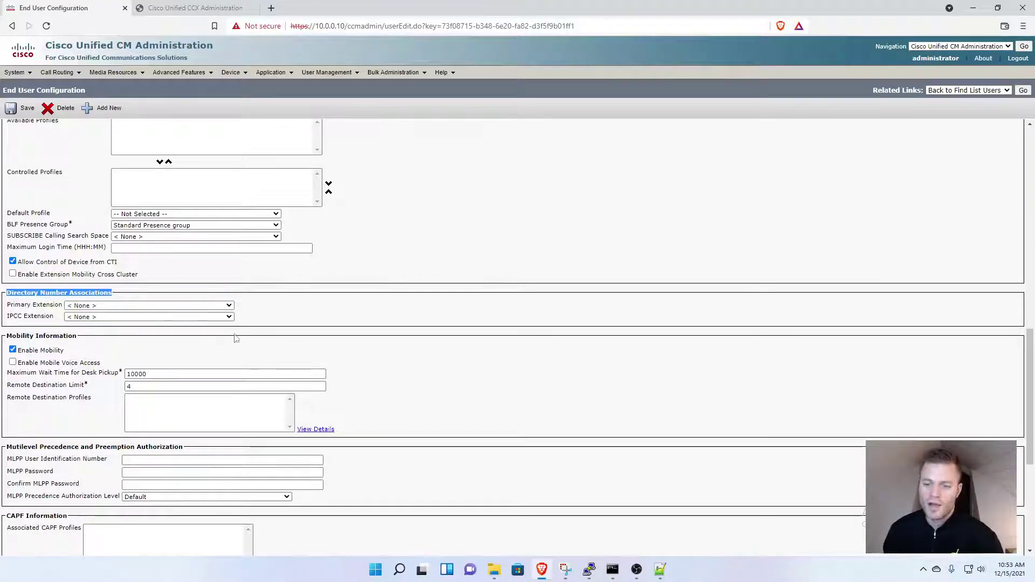
click(230, 317)
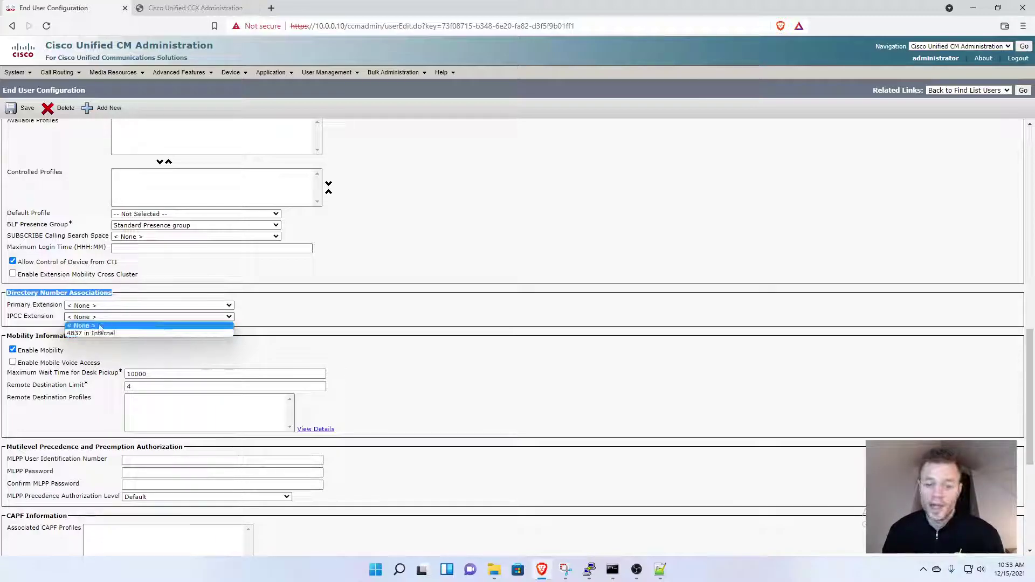
click(175, 333)
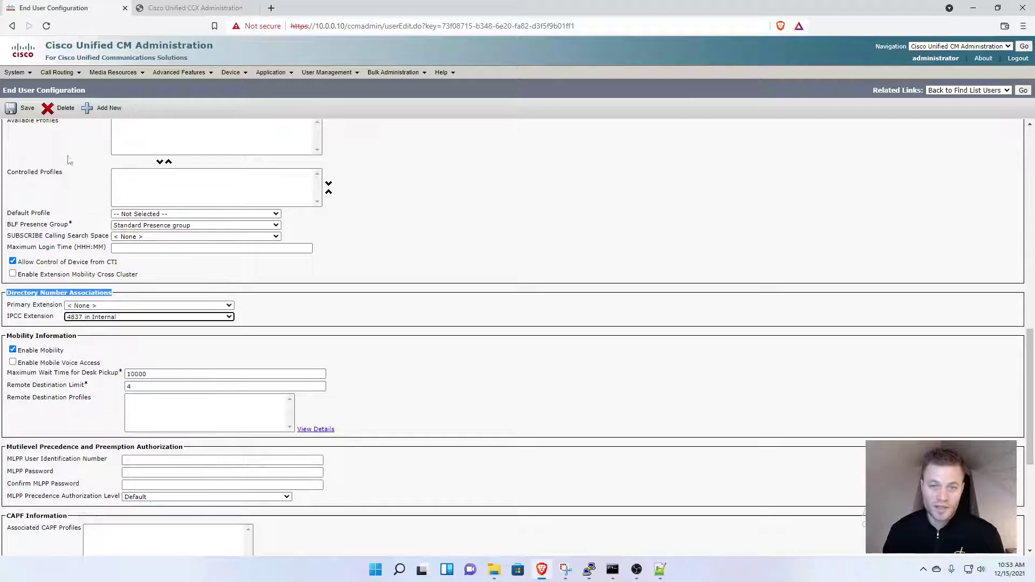
click(11, 109)
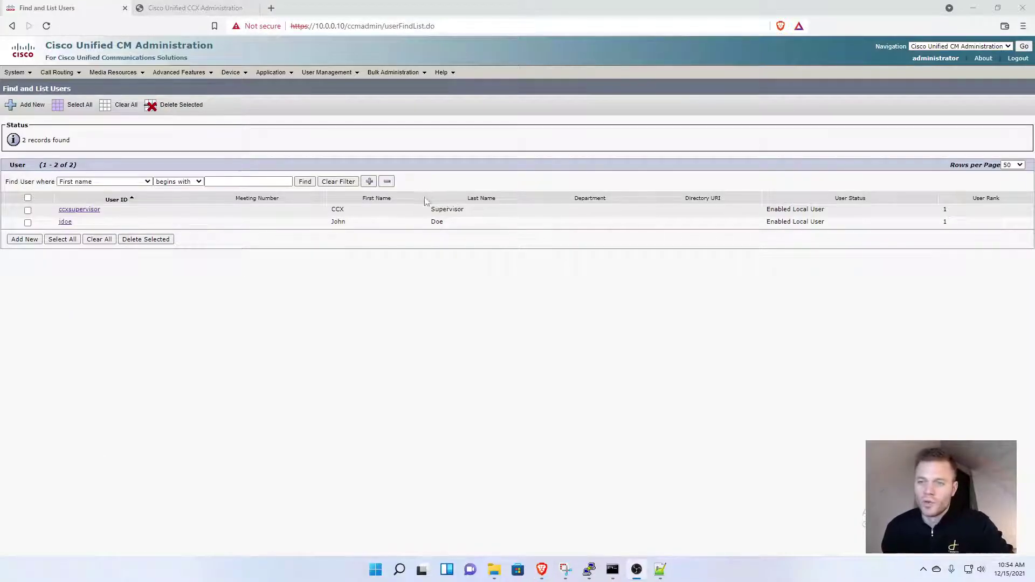
- Open the uccxrmcm entry from the Application User list
click(344, 74)
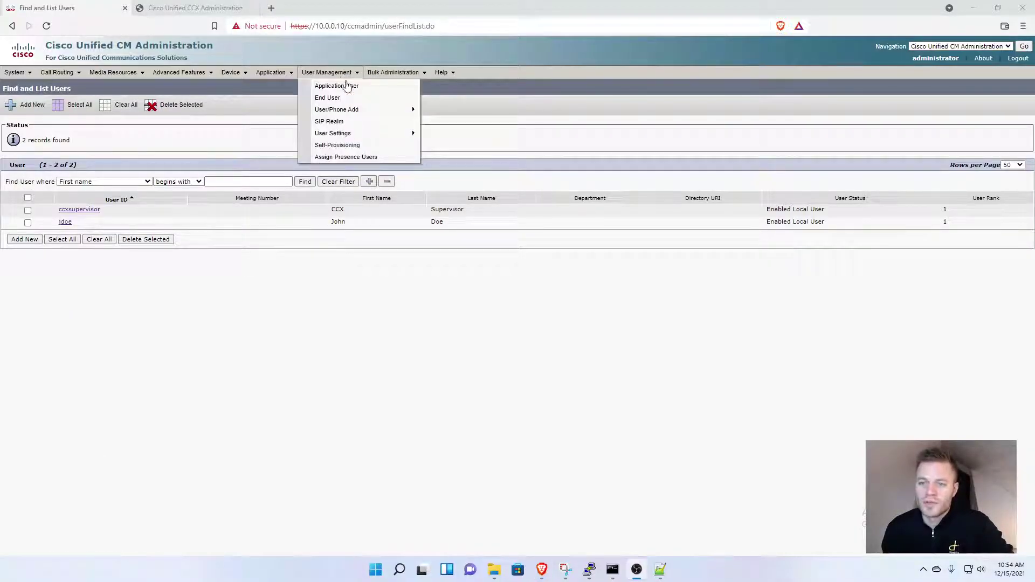
click(339, 85)
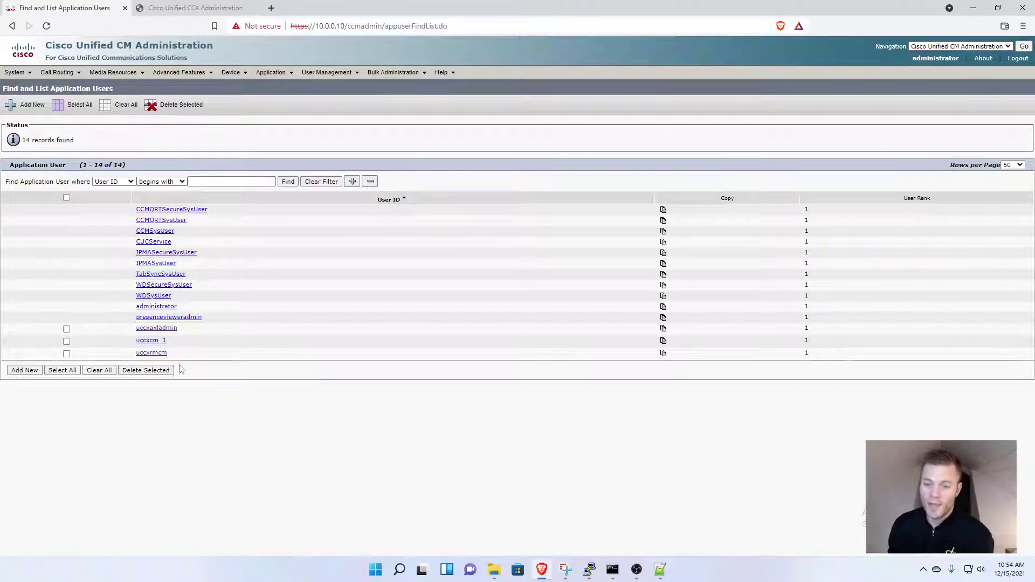
click(152, 353)
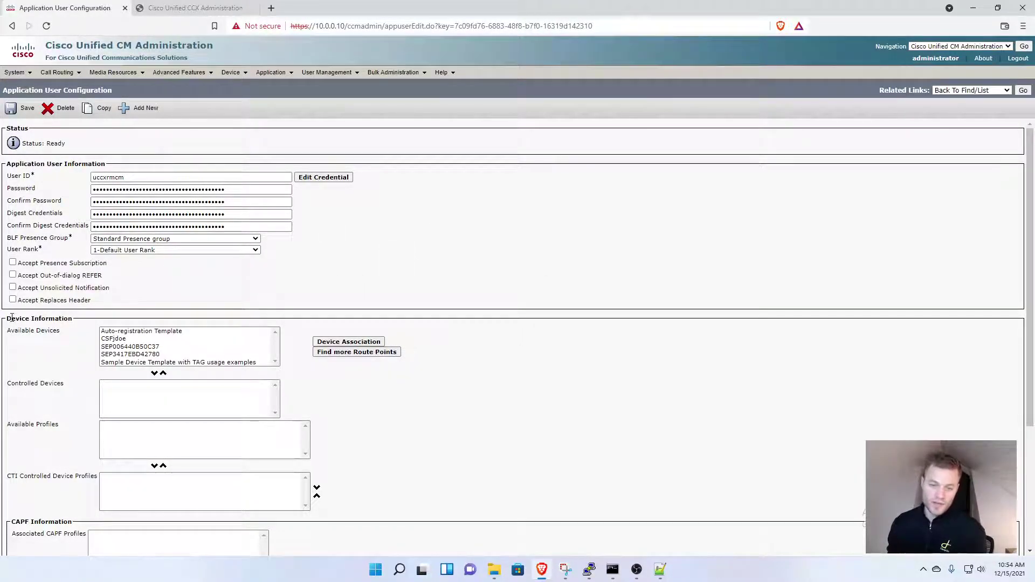
- Add SEP006440B50C37 as a controlled device of uccxrmcm and confirm it is listed
click(373, 343)
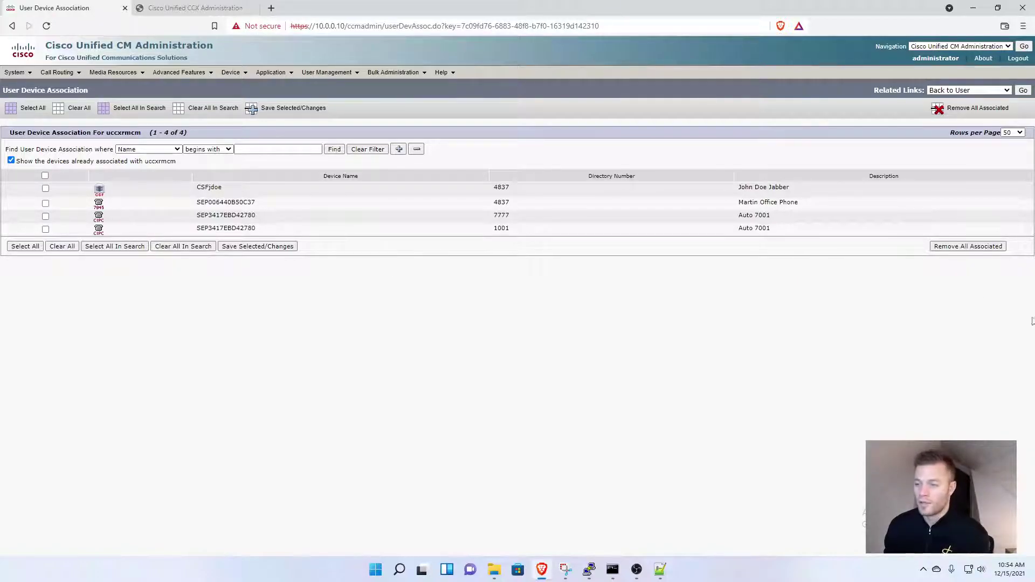
click(45, 203)
click(263, 247)
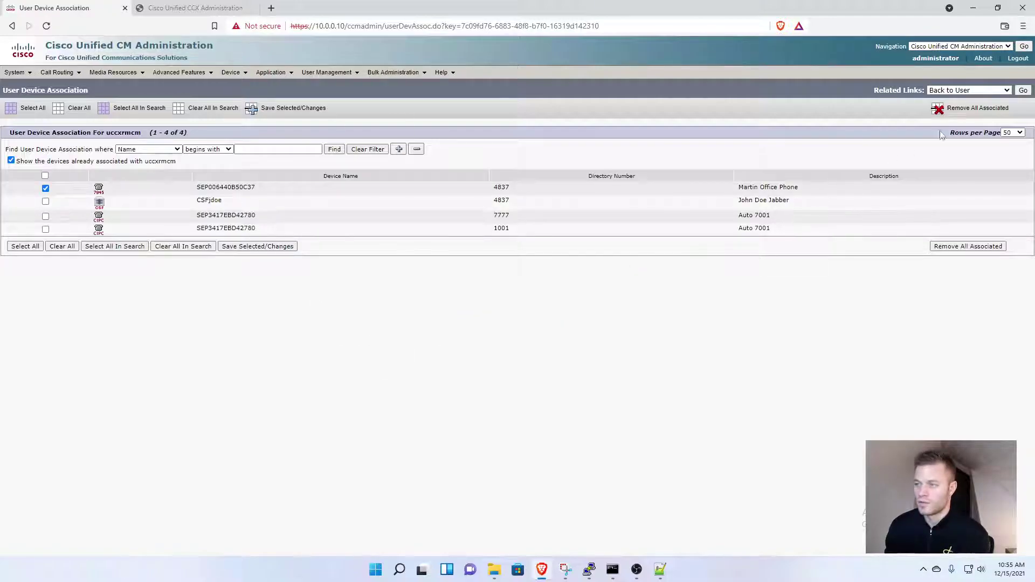
click(1022, 91)
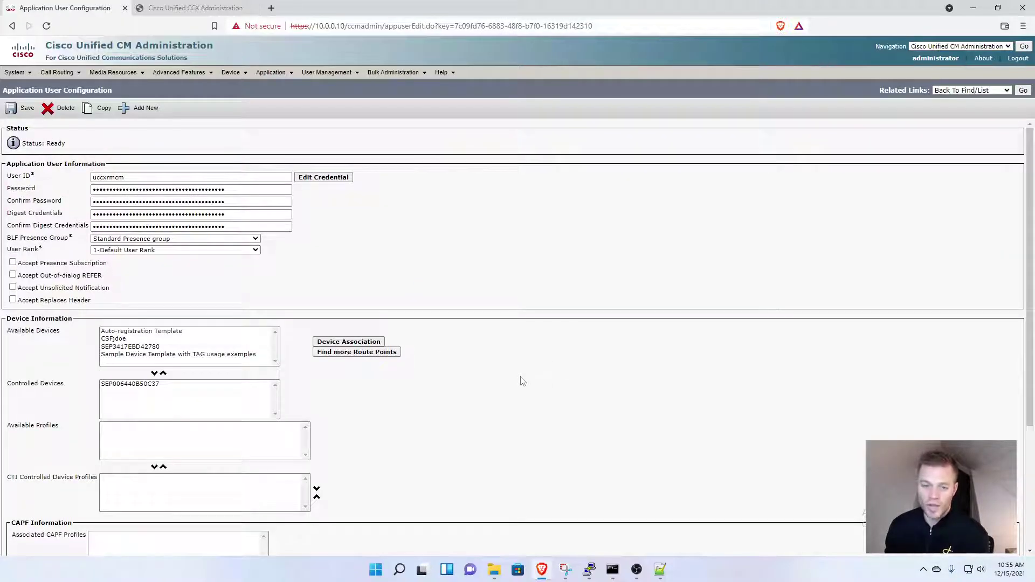
scroll(210, 364, down, 1)
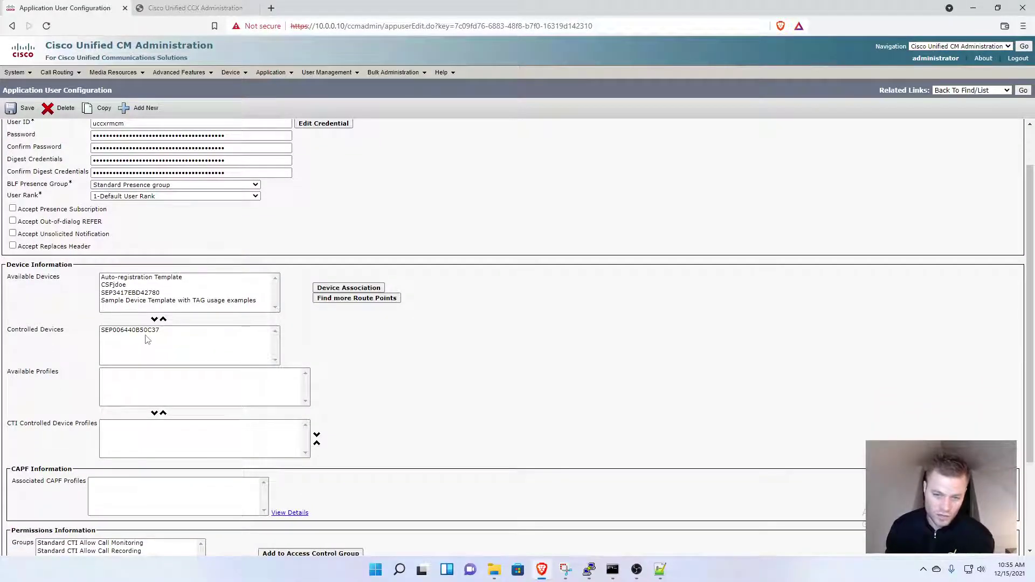
click(153, 335)
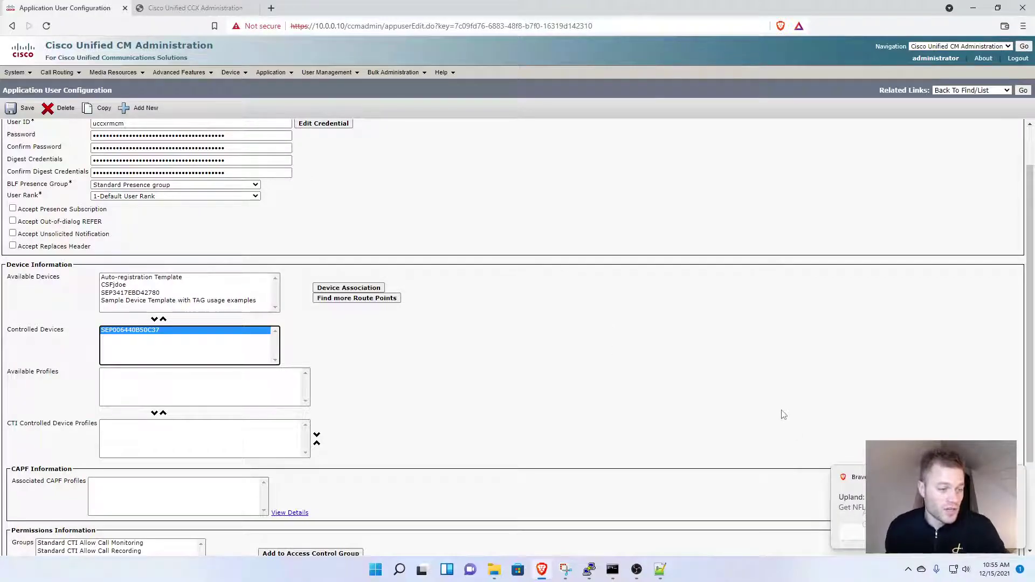
- Switch to Unified CCX Administration and open the Subsystems > RmCm > Resources list
click(226, 7)
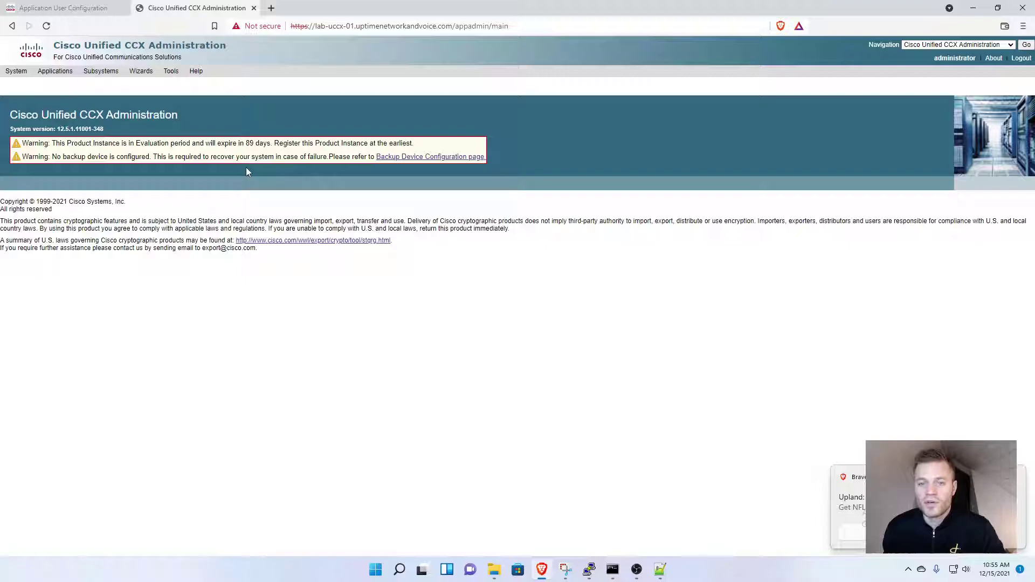
mouse_move(102, 71)
mouse_move(121, 97)
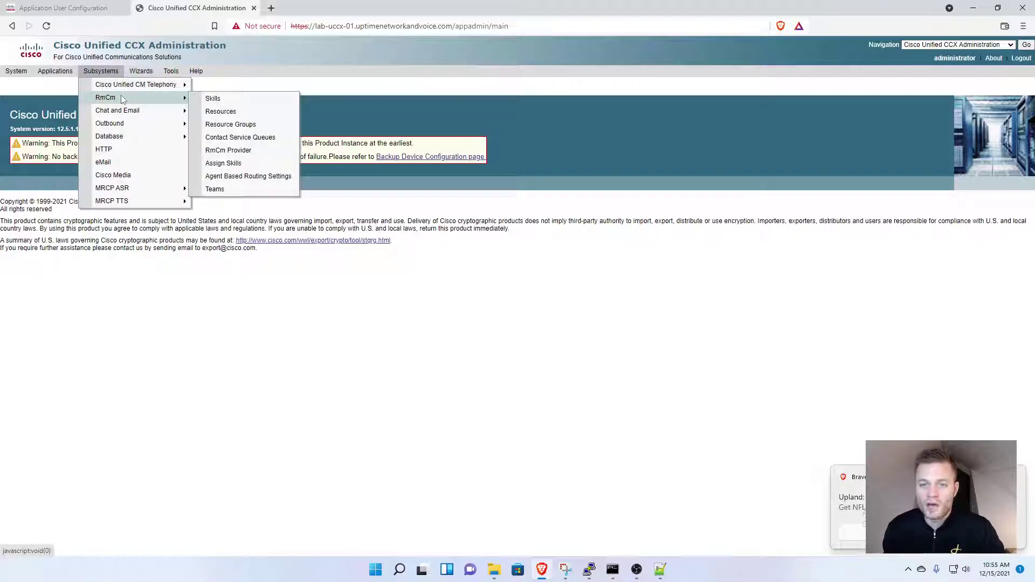
click(220, 111)
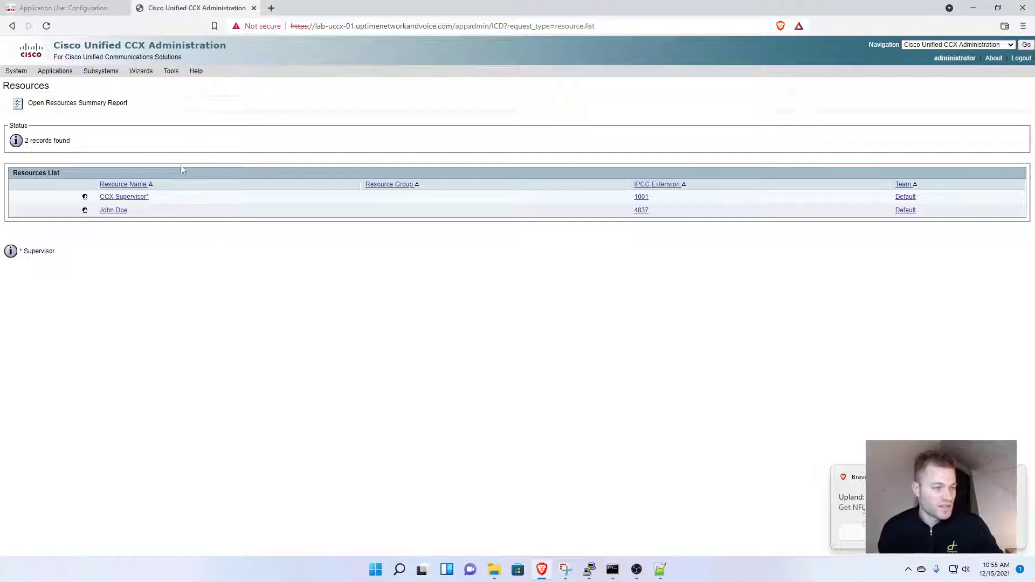
- Assign agent 4837 to the Customer Service team with the Standard skill, and update
click(121, 211)
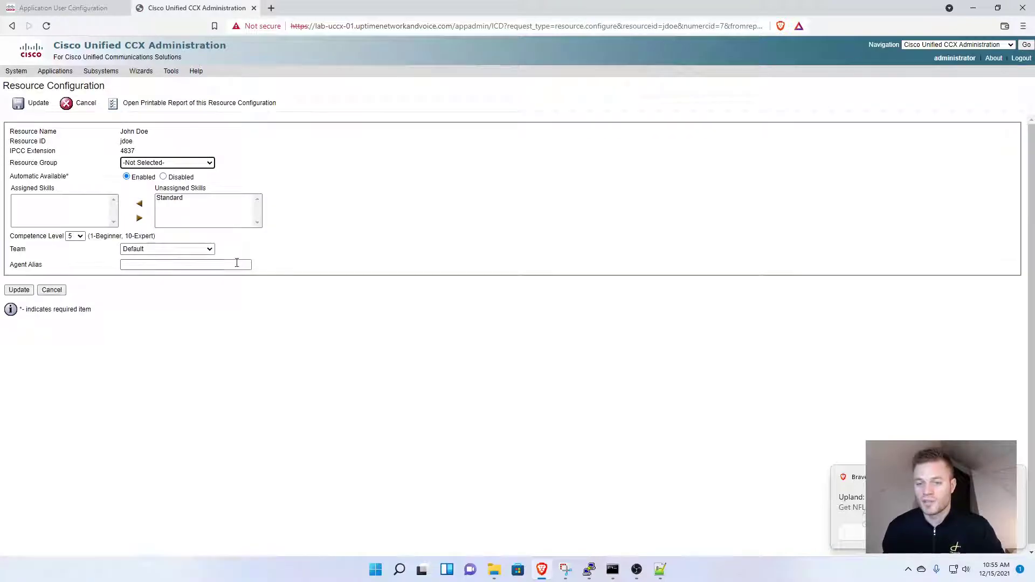
click(209, 250)
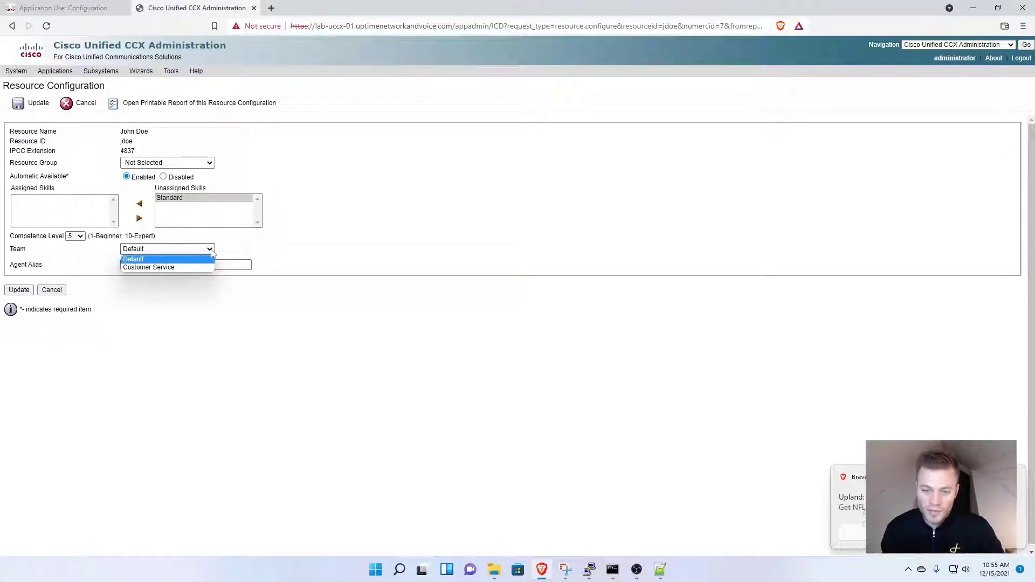
click(204, 266)
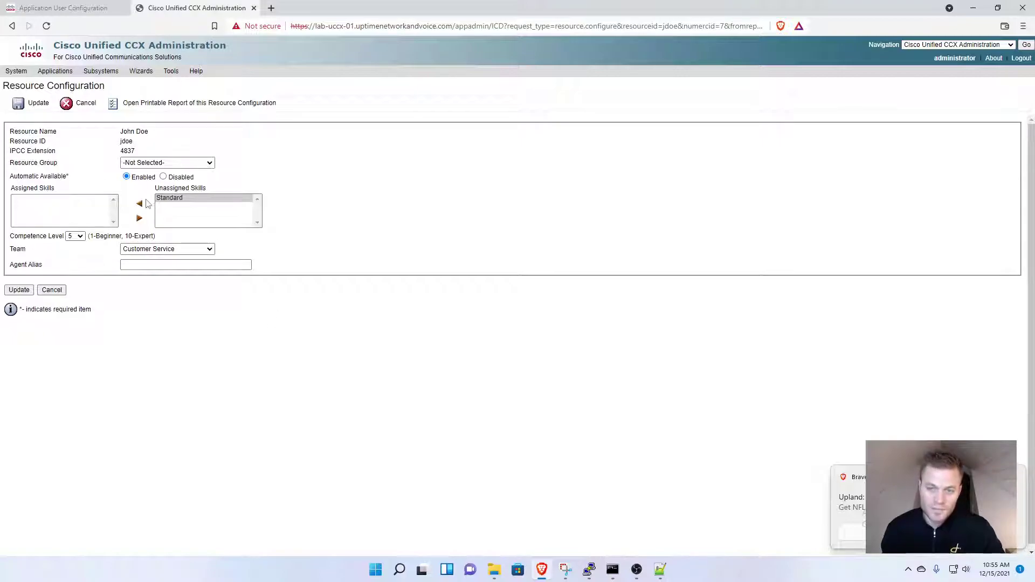
click(139, 203)
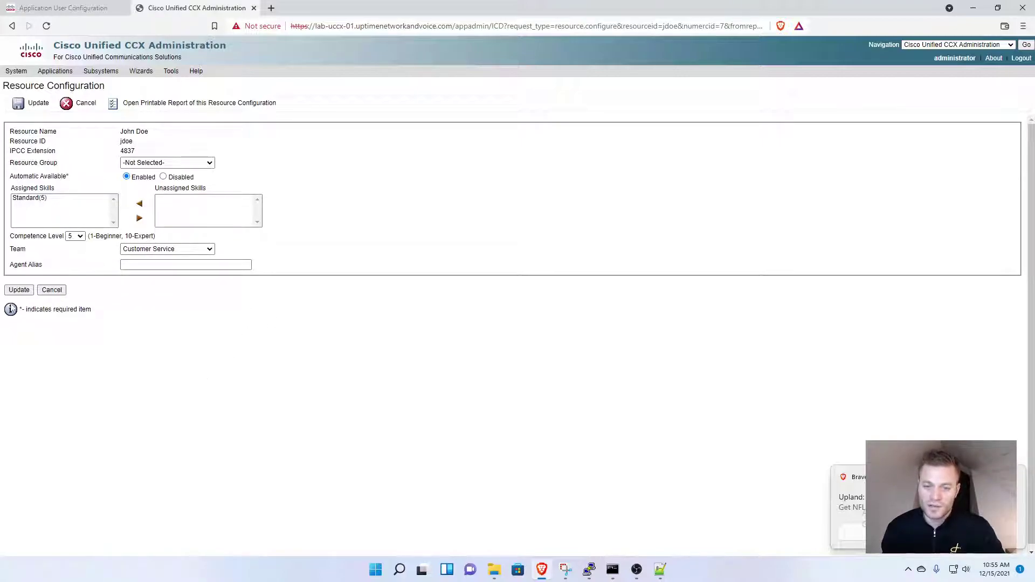
click(20, 291)
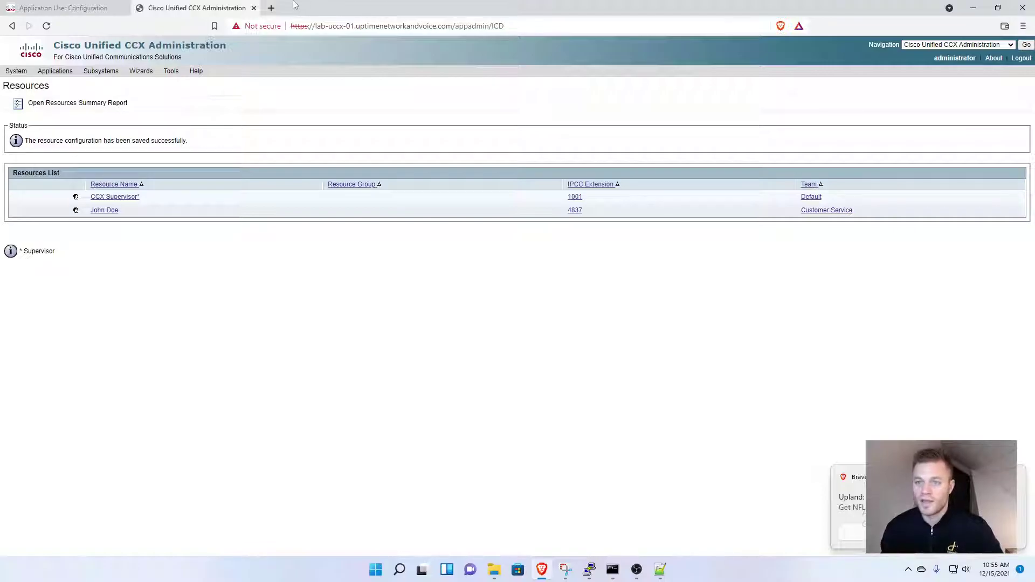
- Open a new tab and copy the CCX server address from the administration page
click(271, 8)
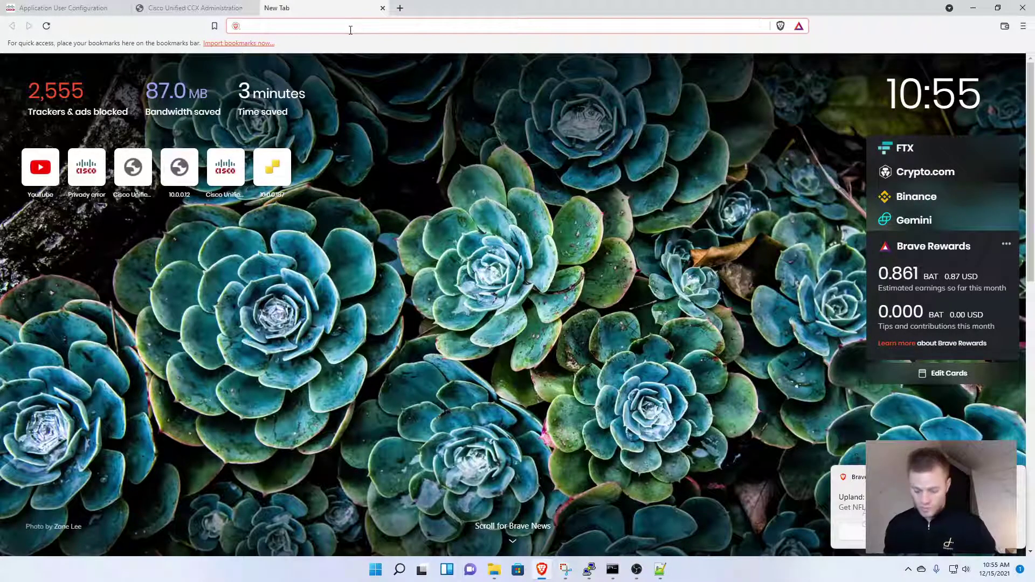
text(https:)
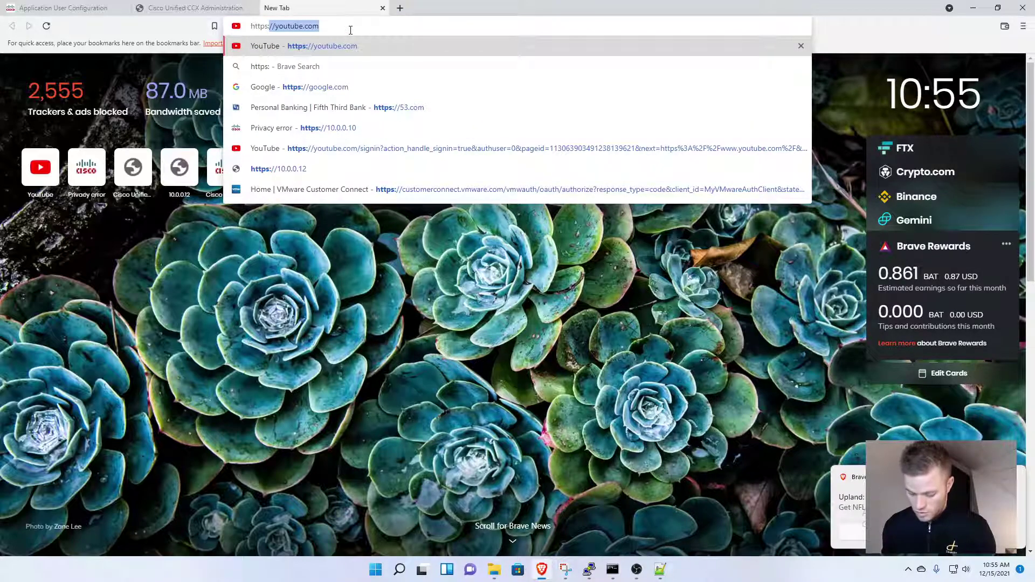
text(//)
click(186, 8)
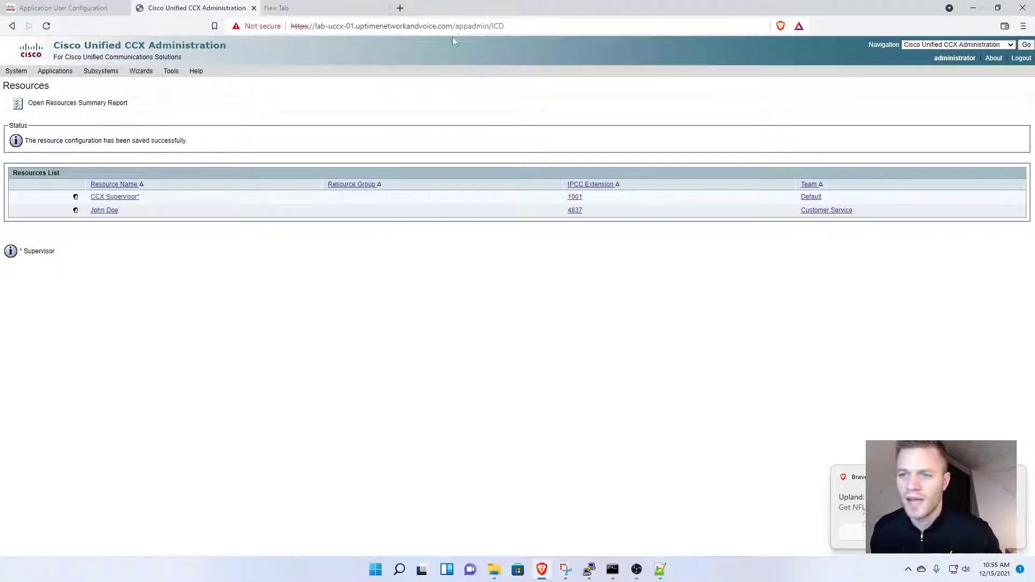
drag(455, 27, 285, 20)
right_click(330, 27)
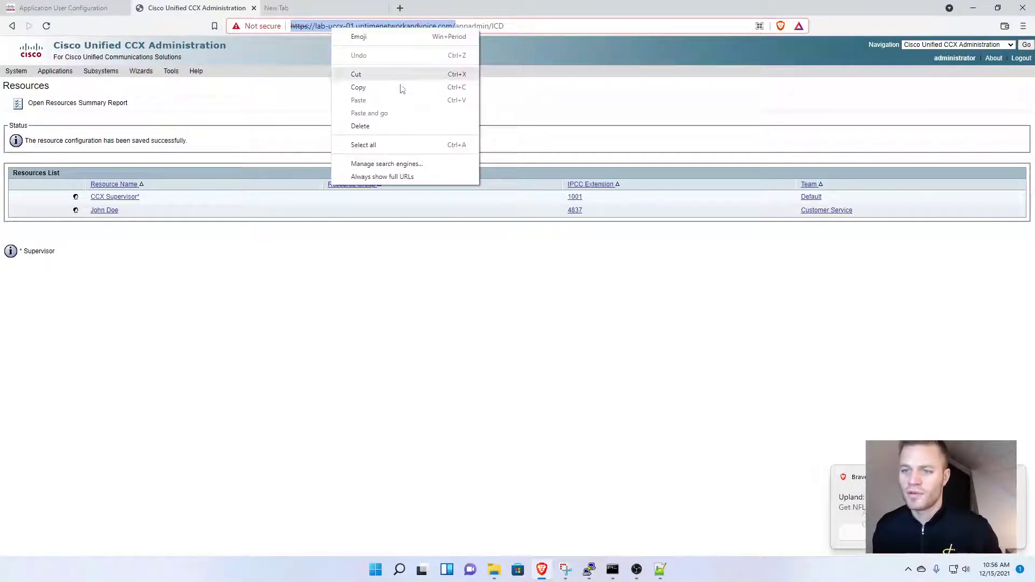
click(402, 86)
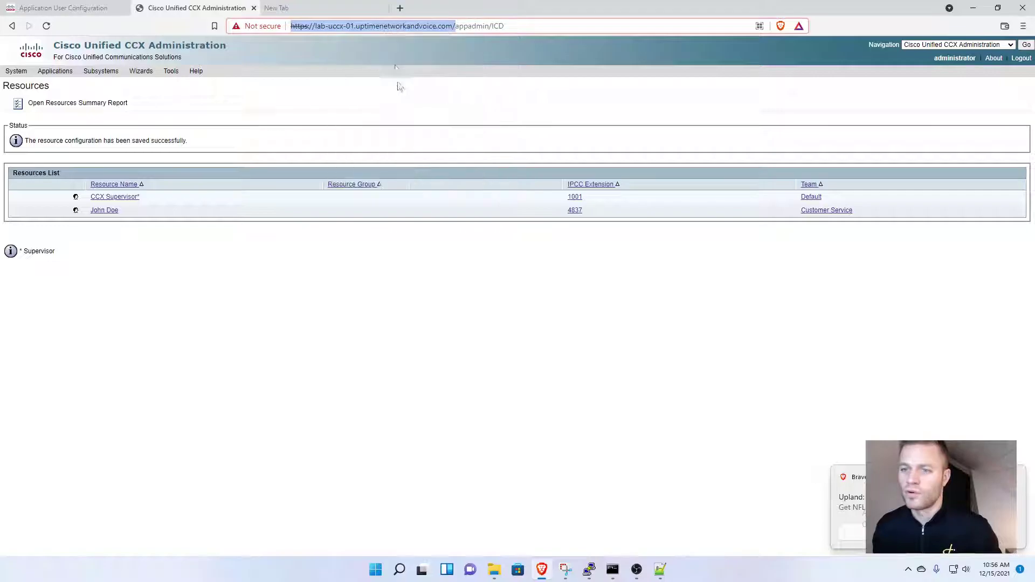
- Paste the server address without its trailing slash and append :8445/desktop
click(369, 7)
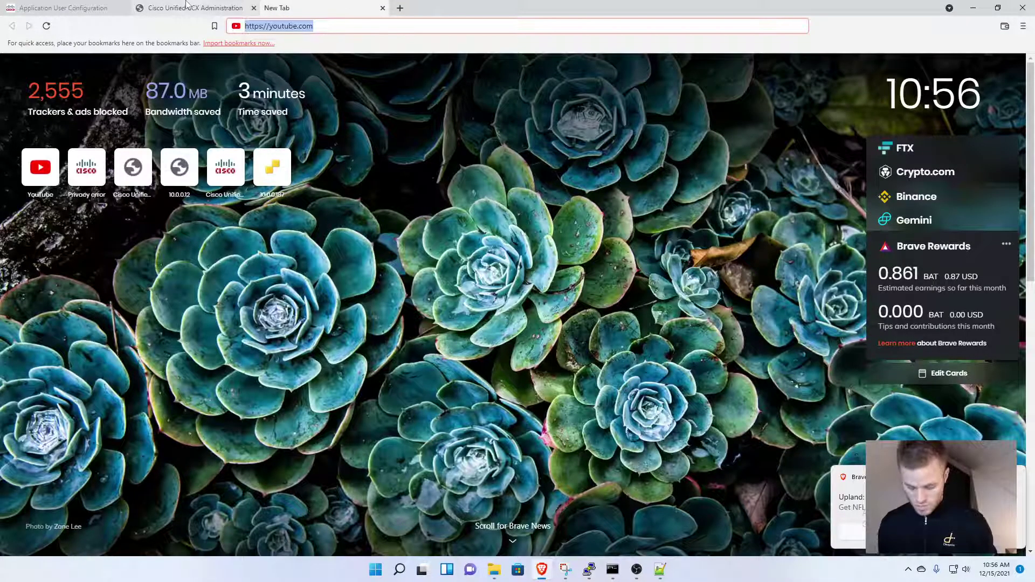
key(ctrl+v)
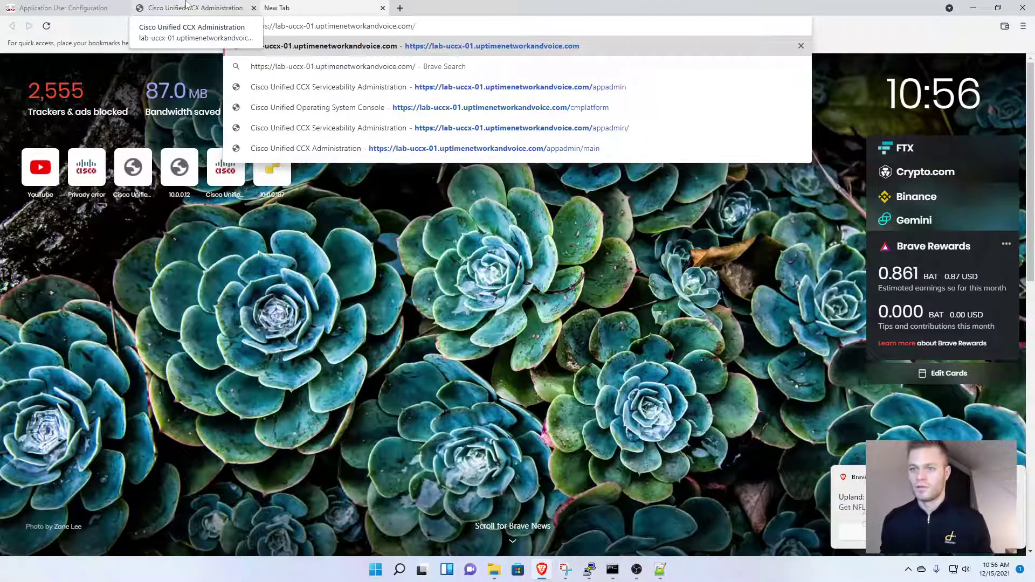
key(BackSpace)
text(:)
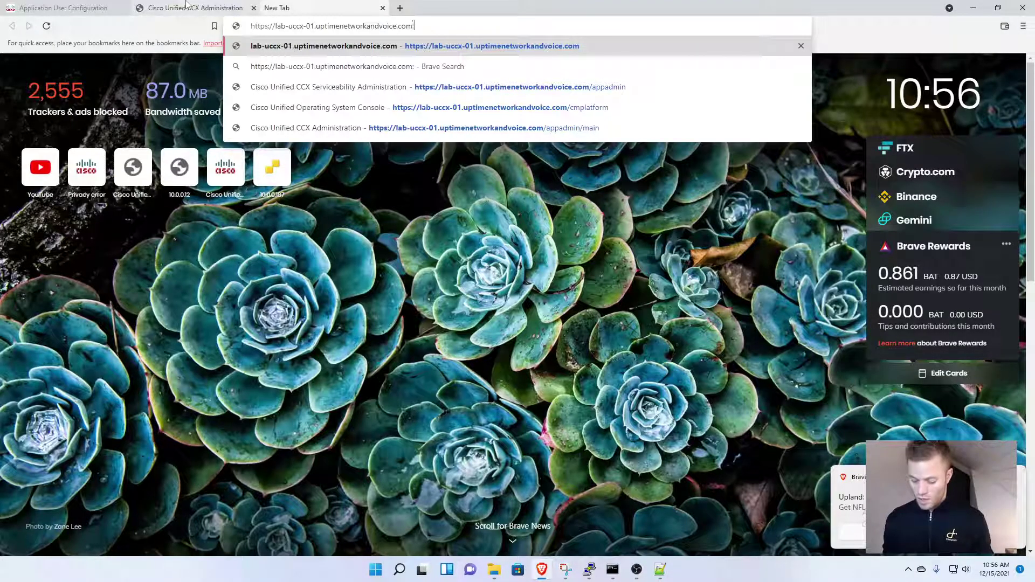
text(844)
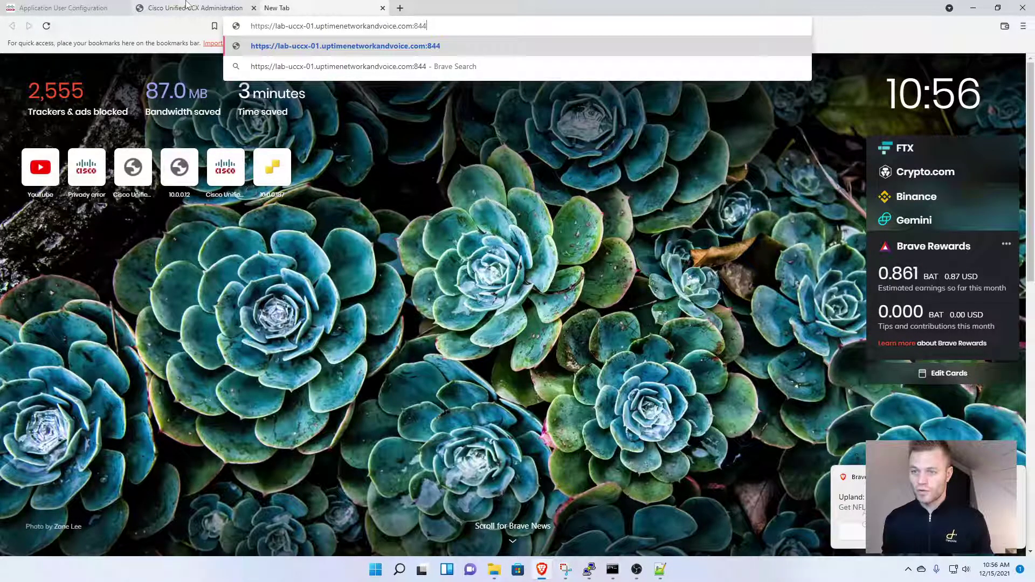
text(5/desktop/container/landing.jsp?locale=en_US)
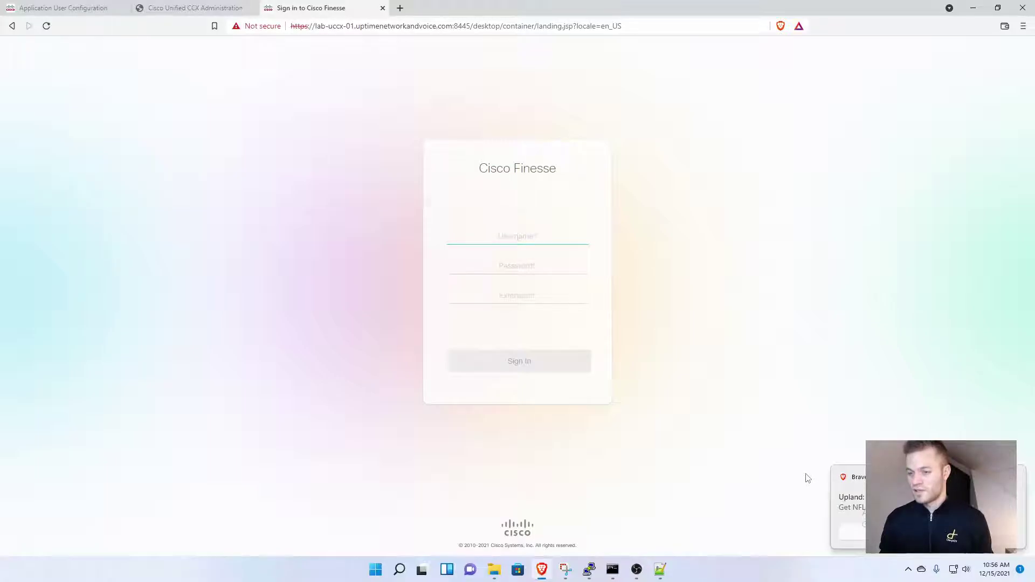
- Enter the agent's username, password and extension 4837, then sign in to Finesse
click(742, 391)
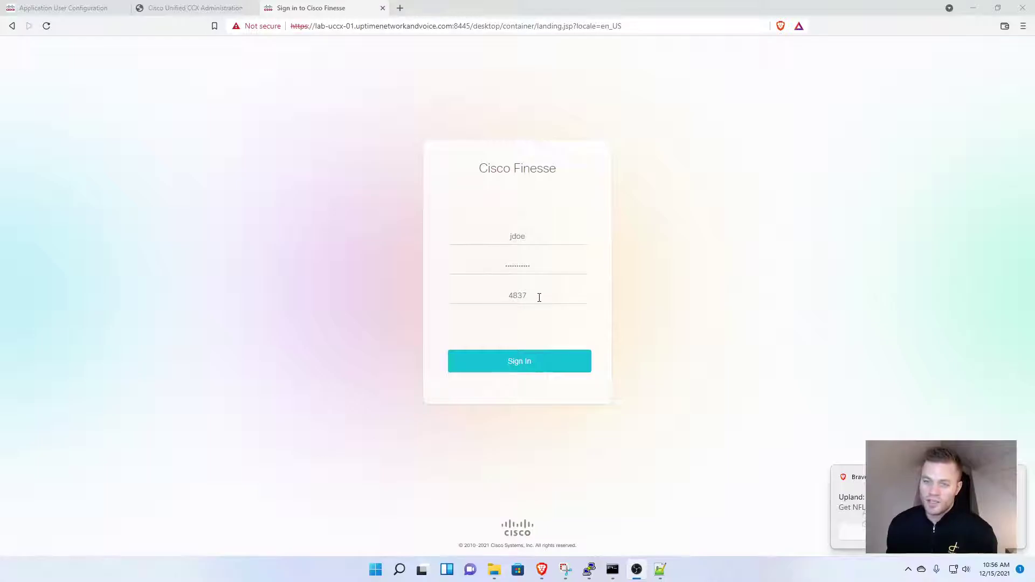
click(505, 367)
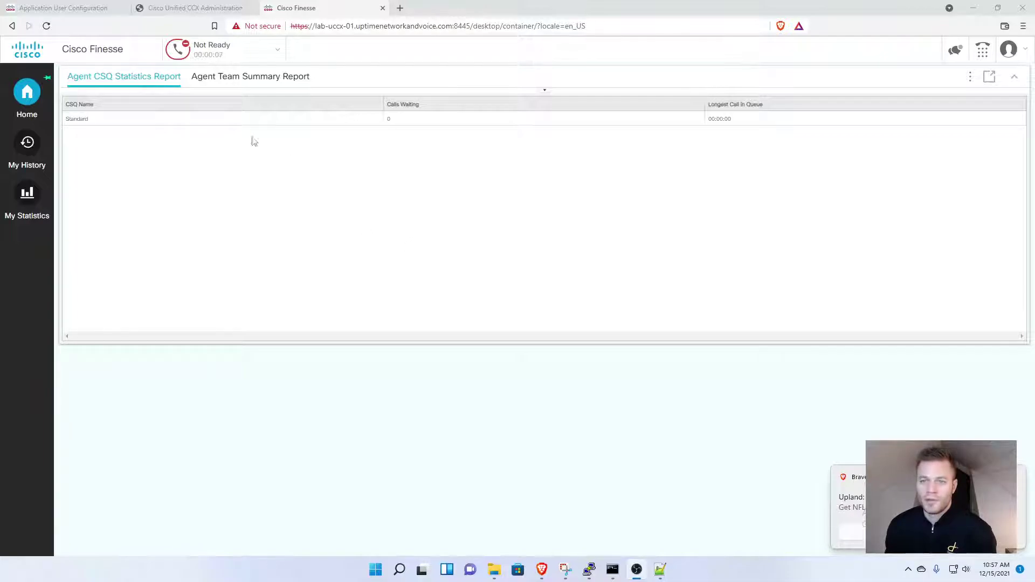
- Show the agent's Recent Call History under My Statistics > My History, which lists no data yet
click(17, 145)
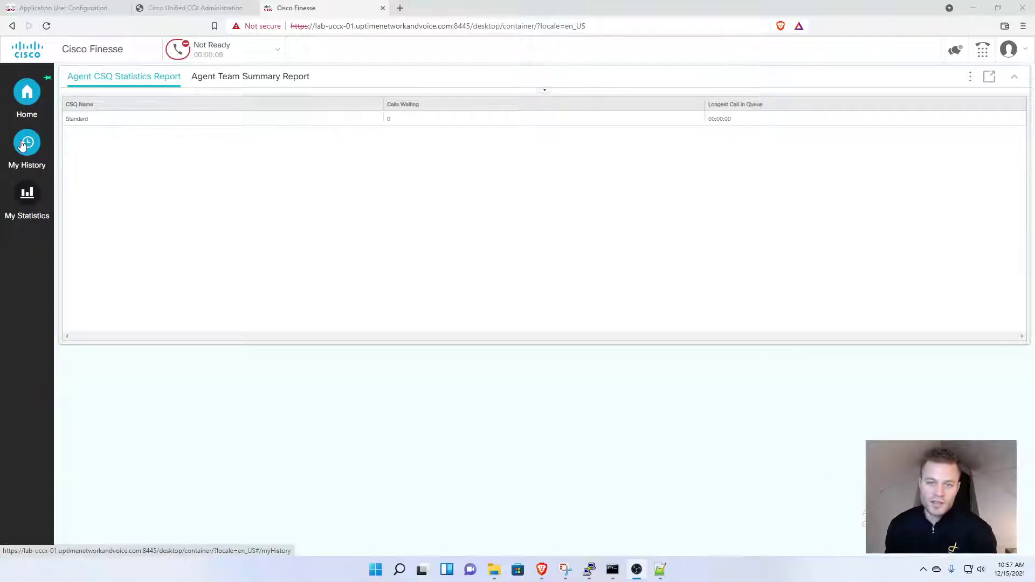
click(28, 193)
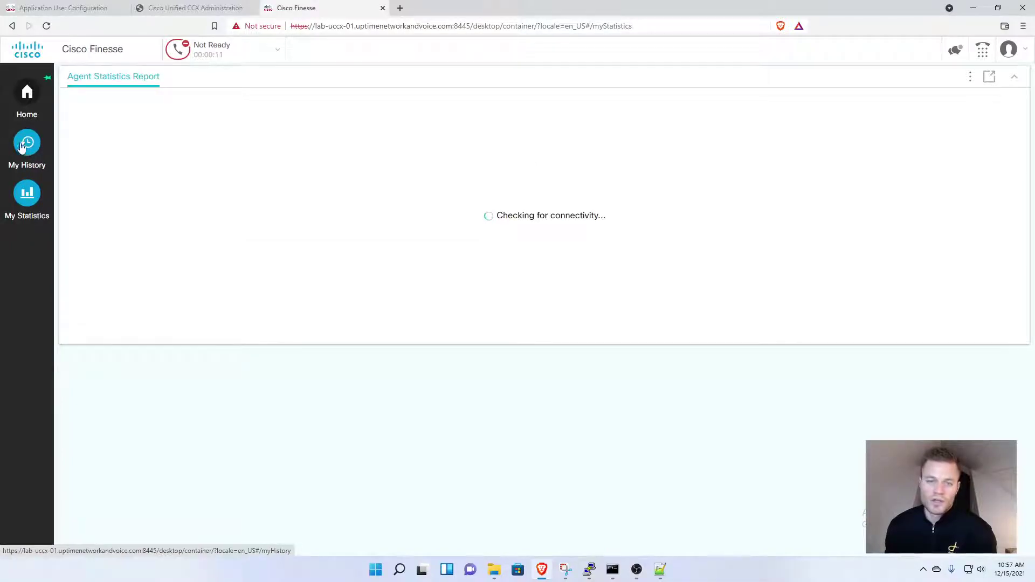
click(41, 146)
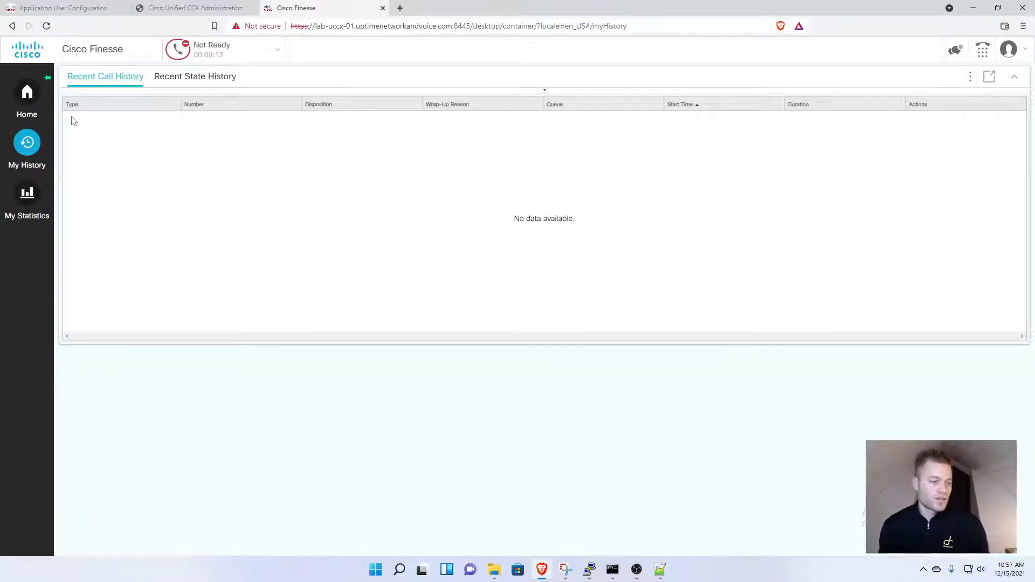